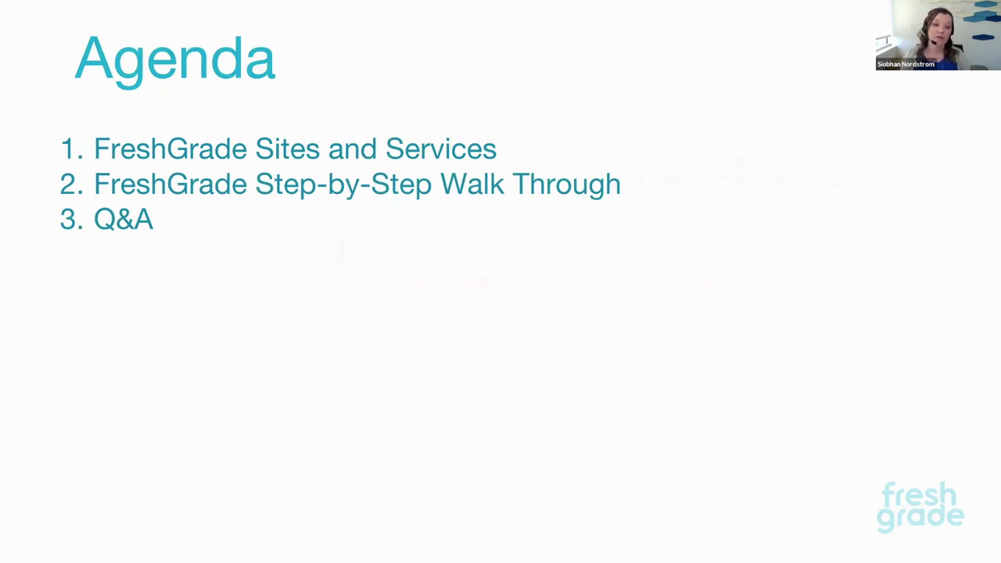
Step: Switch desktop spaces to the browser showing the FreshGrade Step-by-Step Guide for Teachers
key("ctrl+Right")
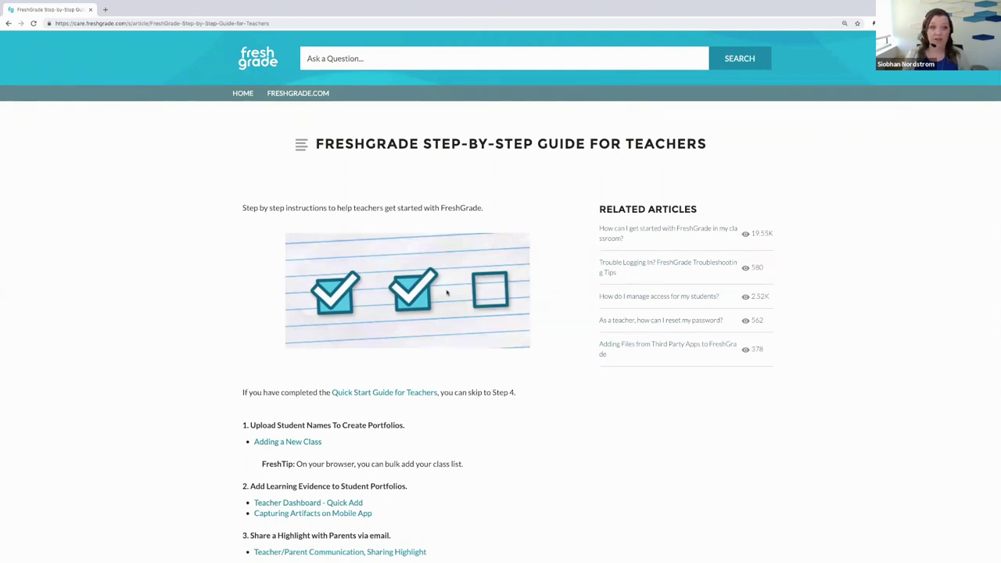
Step: Switch to the desktop space showing the FreshGrade Professional Learning site
key("ctrl+Right")
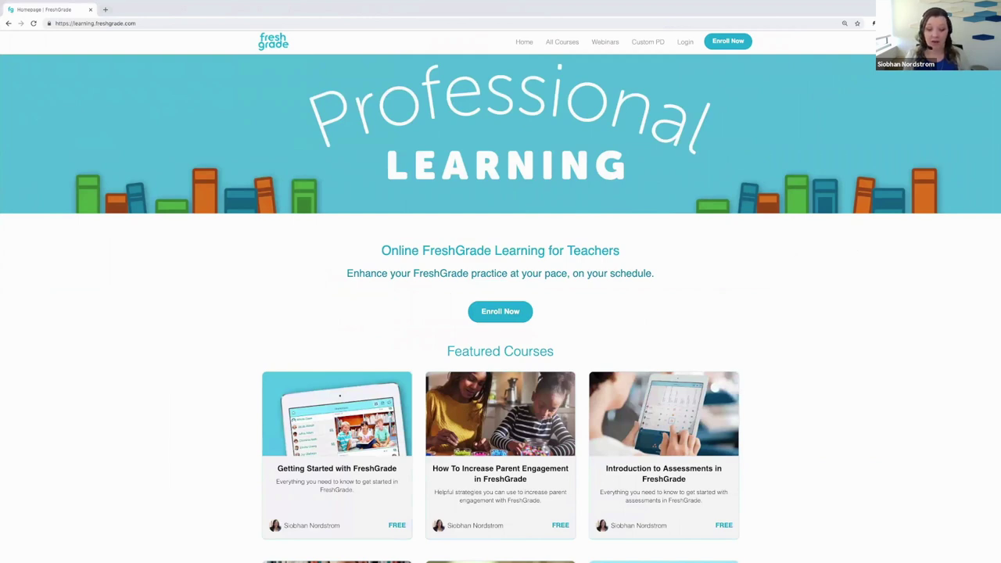
Step: Browse the Featured Courses, then return to the presentation's Agenda slide
scroll(665, 354, "down", 3)
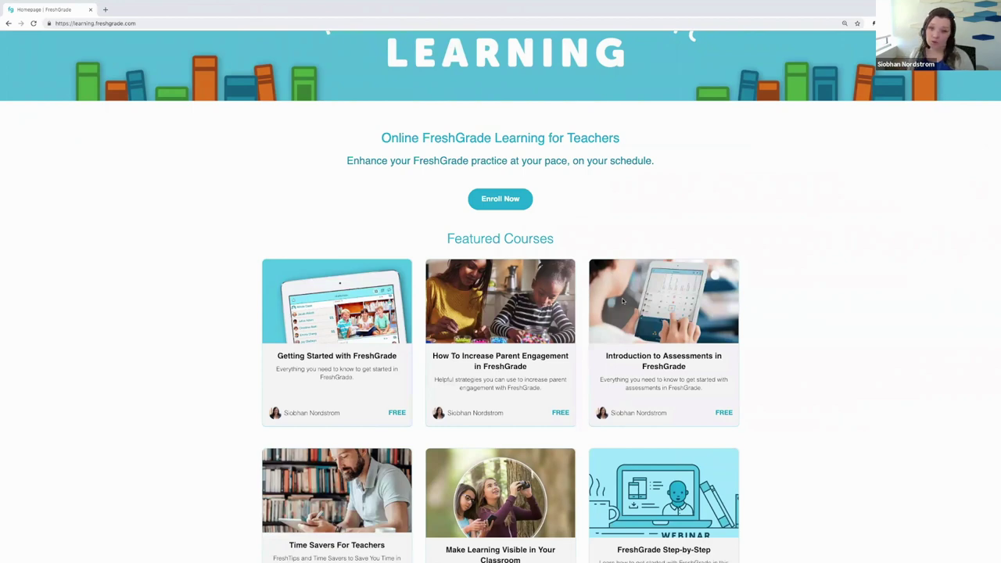
scroll(507, 324, "down", 3)
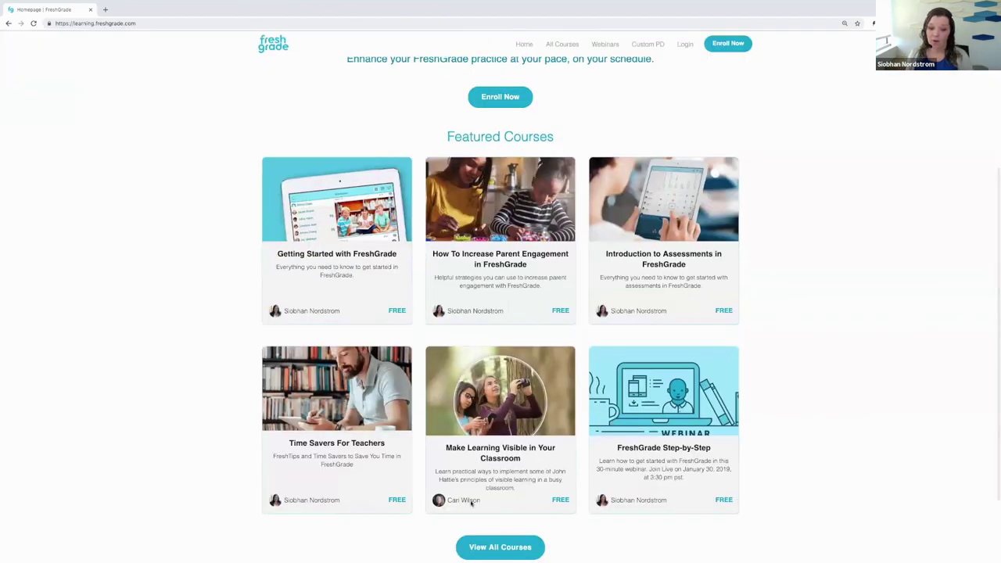
scroll(551, 329, "up", 3)
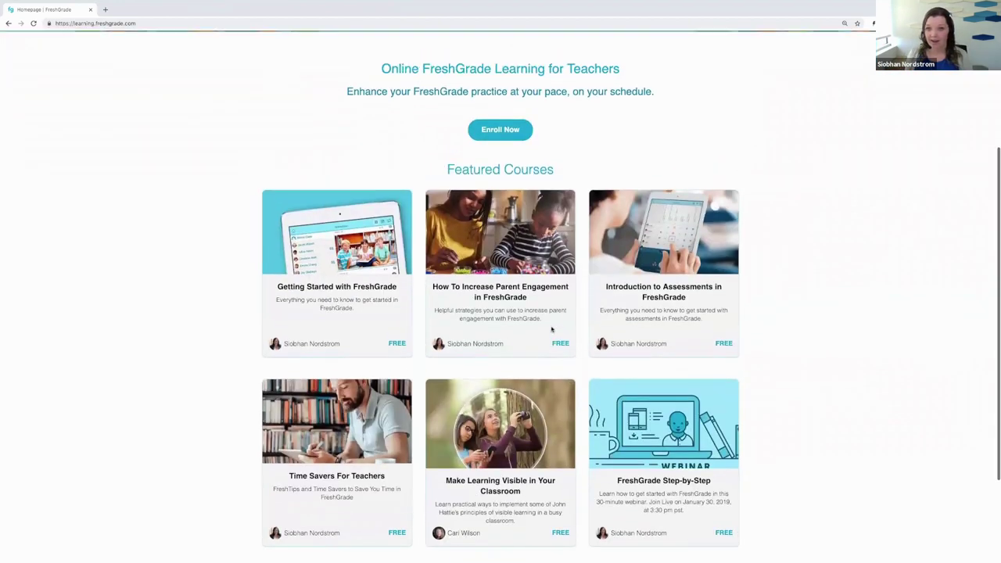
scroll(551, 329, "up", 4)
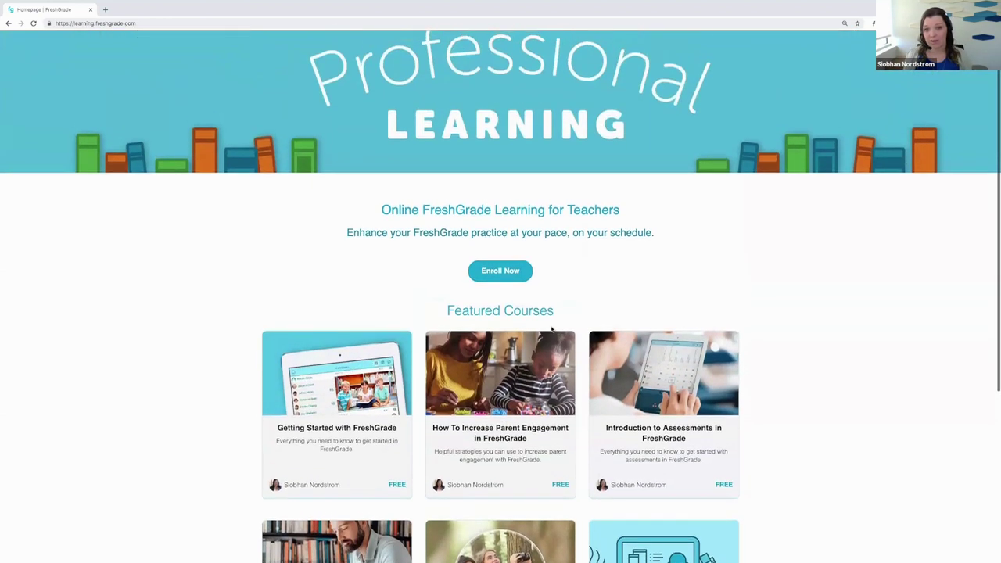
scroll(551, 329, "up", 1)
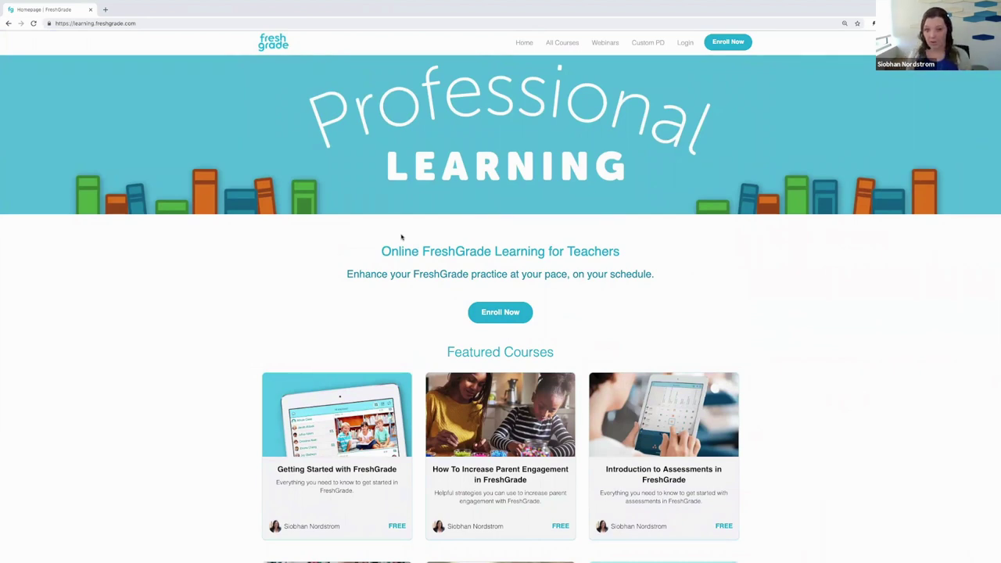
key("ctrl+Left")
key("ctrl+Left")
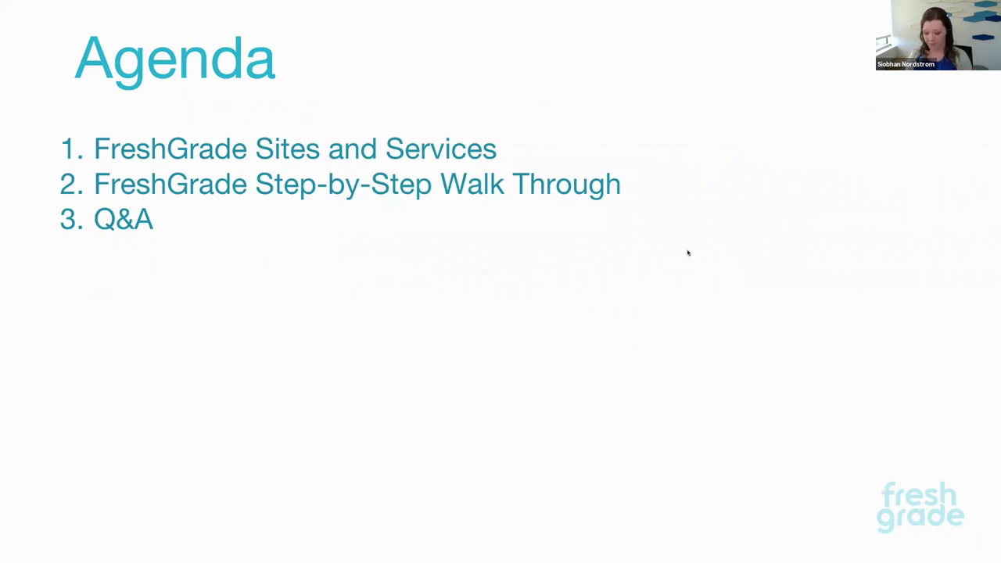
Step: Advance to the FreshGrade Step-by-Step slide of eight guide links, then switch to the help article
key("Right")
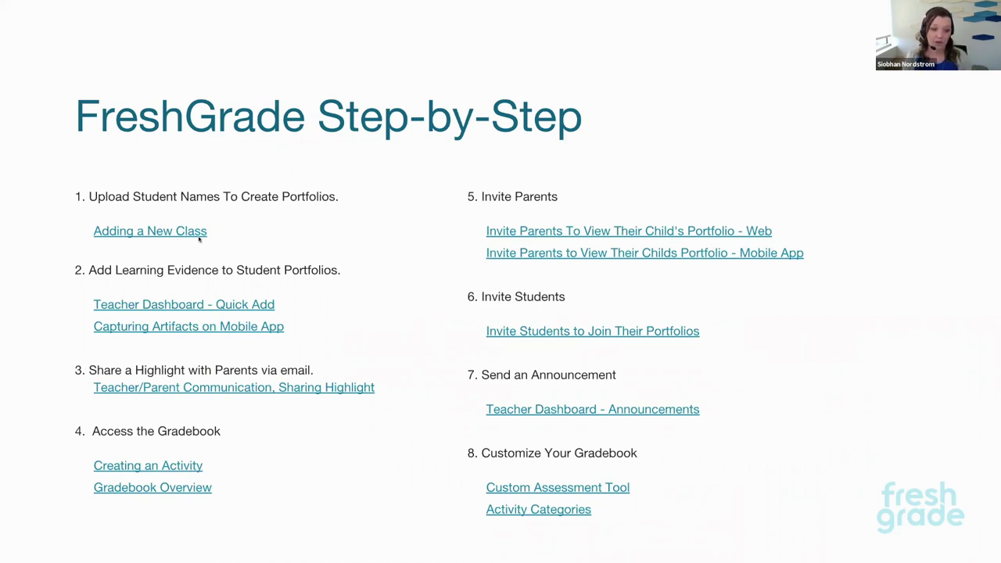
key("ctrl+Right")
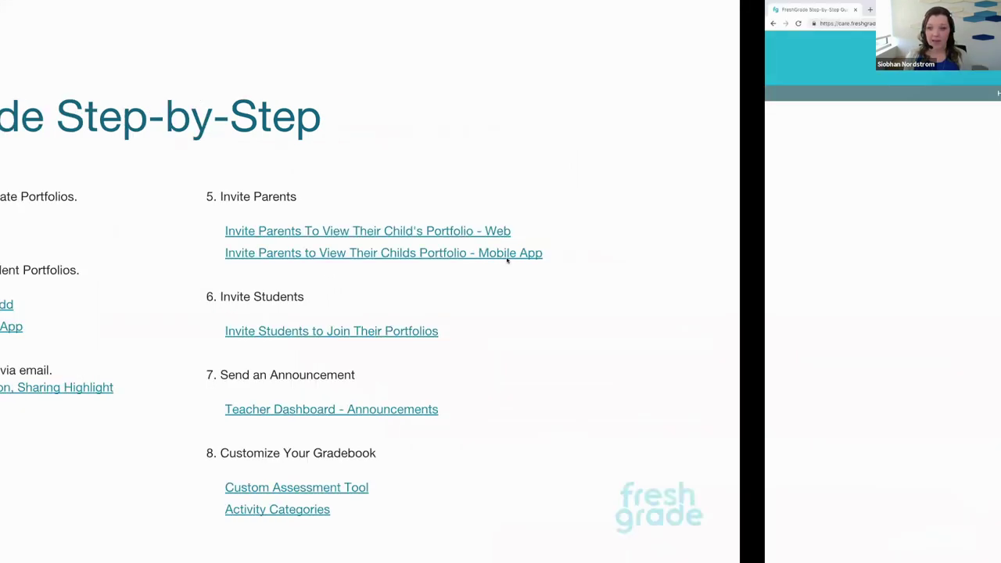
Step: Switch over to the FreshGrade teacher dashboard for the Hillsboro class
key("ctrl+Right")
key("ctrl+Right")
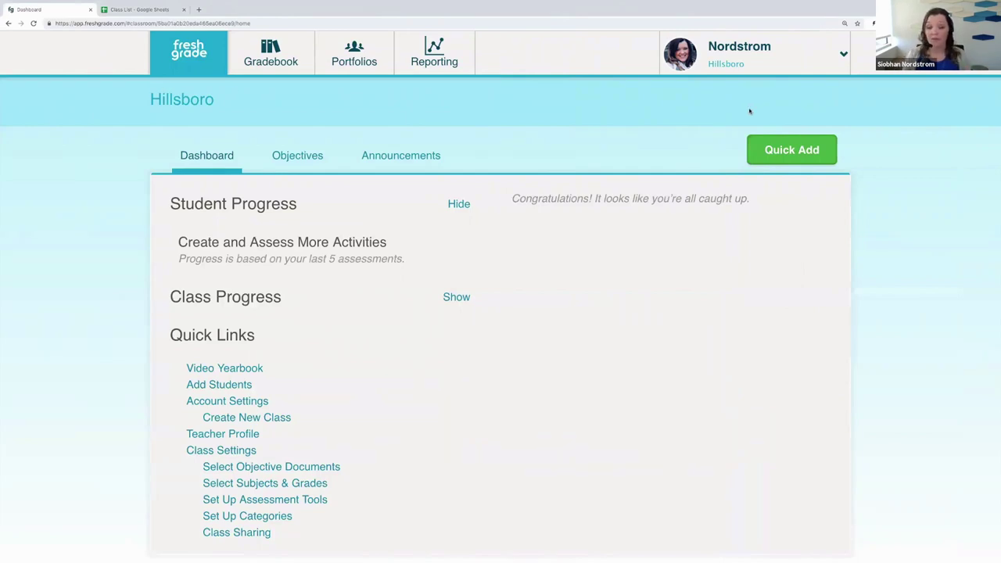
Step: From Account Settings, start Create New Class under My Classes
left_click(739, 66)
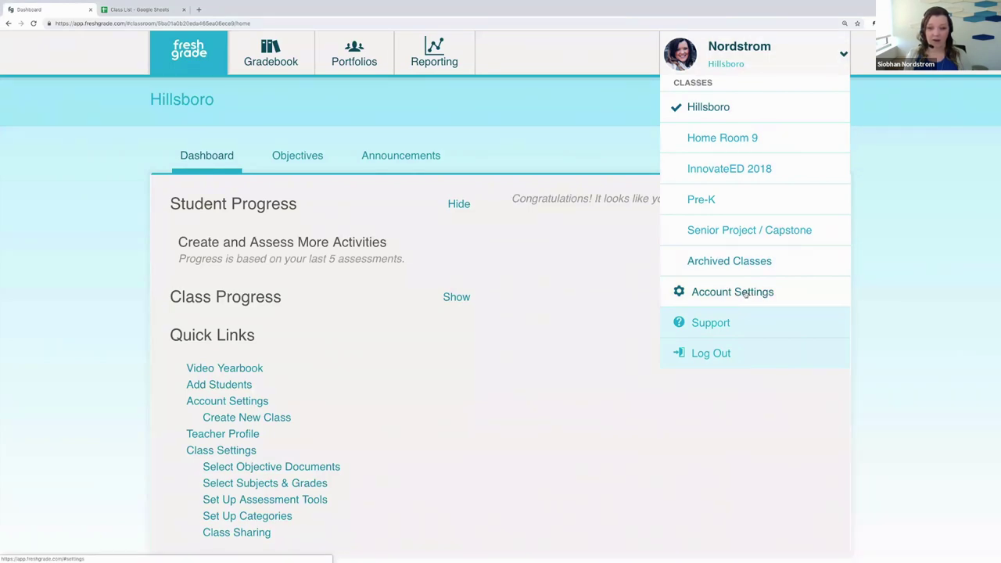
left_click(742, 292)
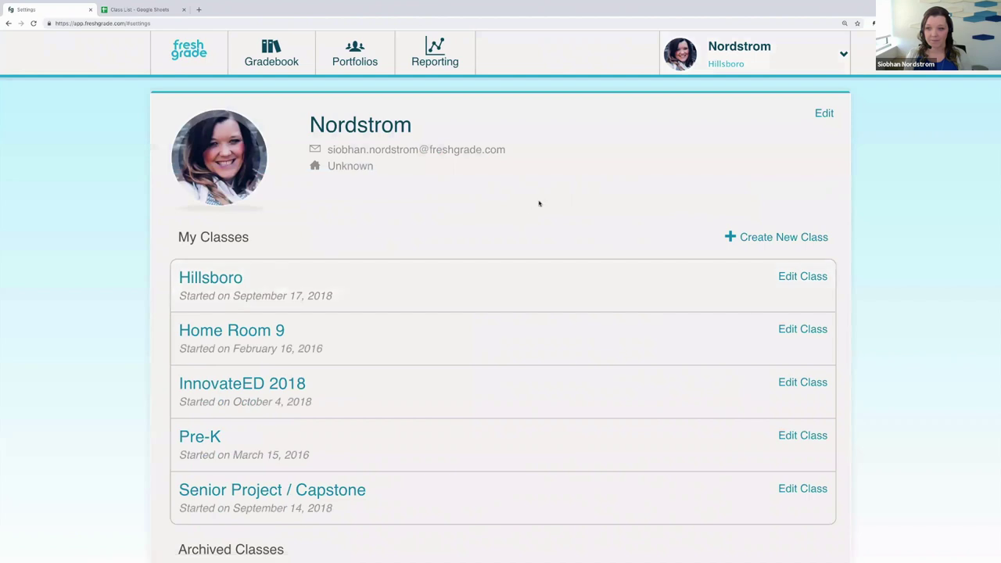
scroll(537, 203, "down", 1)
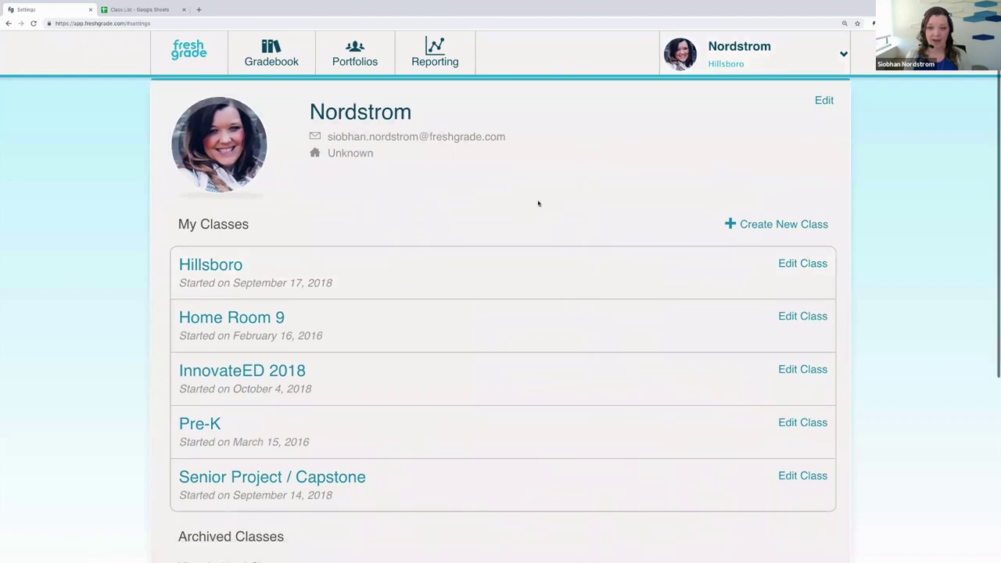
left_click(777, 228)
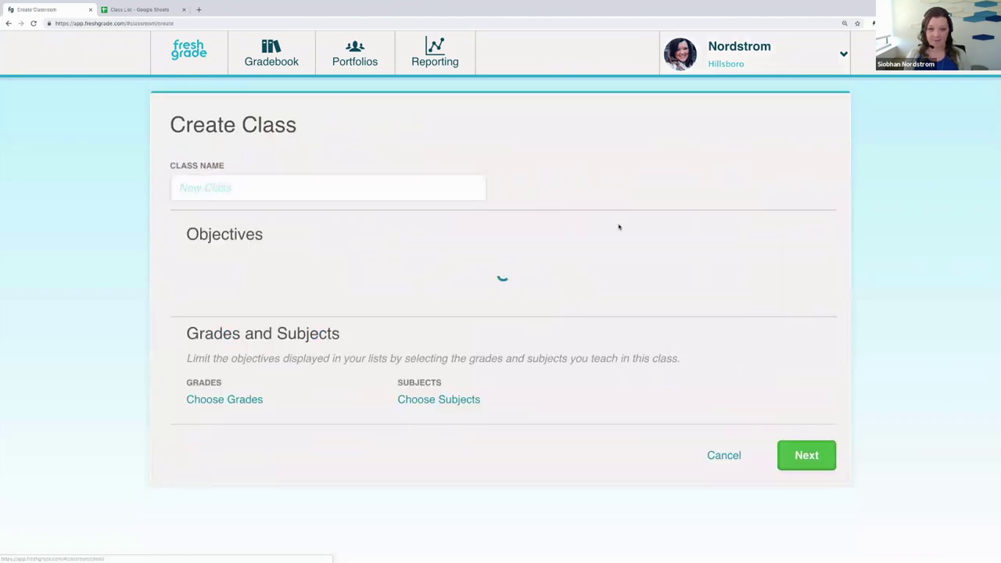
Step: Enter 'Step-by-Step Class' as the class name, correcting the capitalisation
left_click(348, 189)
type("Step -By")
key("BackSpace")
key("BackSpace")
type("by-Ste")
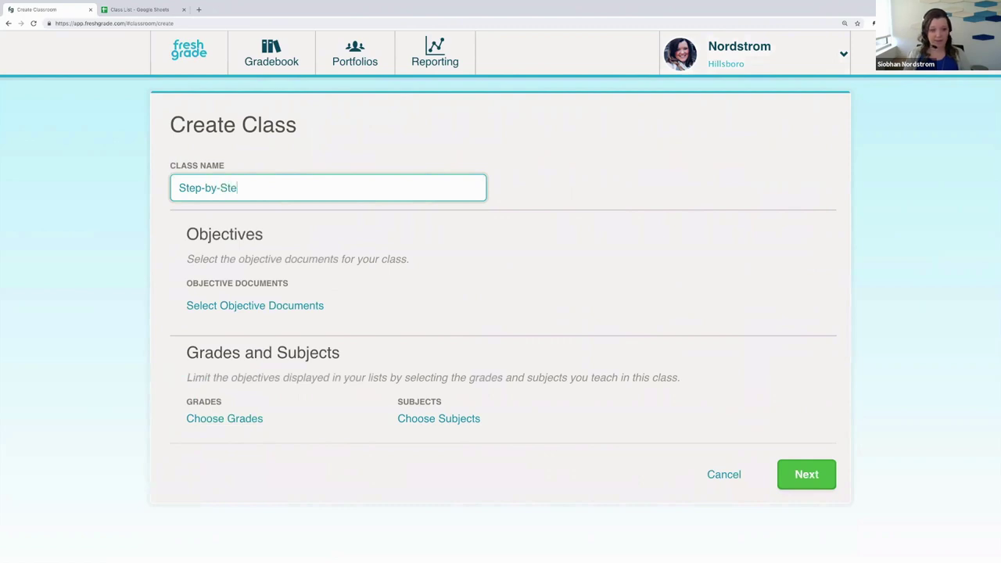
type("p Class")
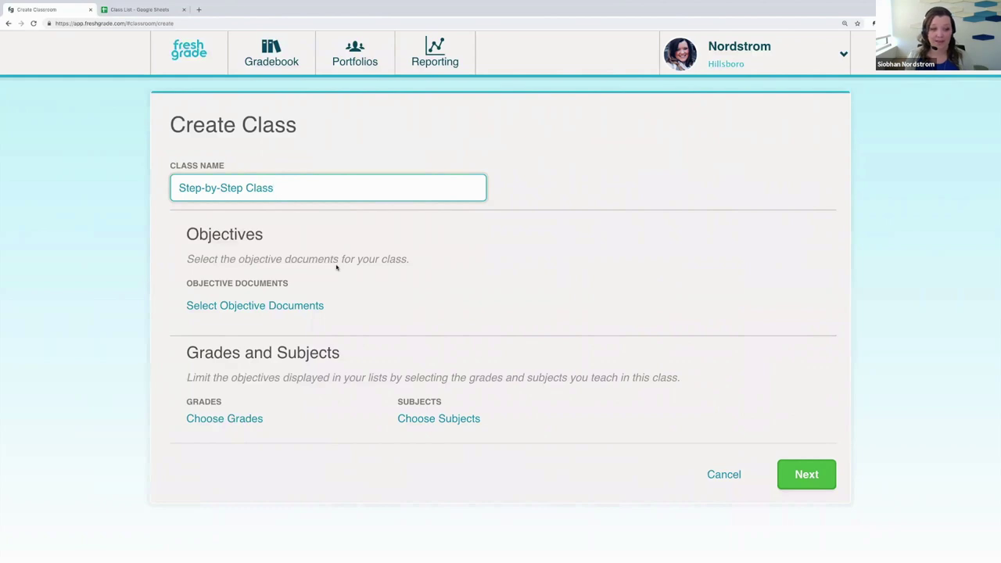
Step: Set the class grade to 9
left_click(228, 419)
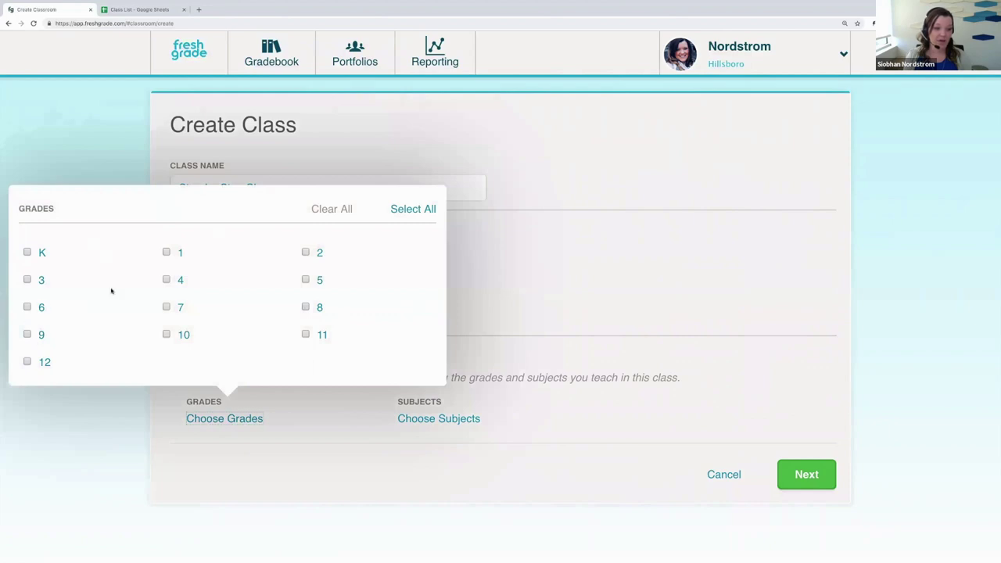
left_click(27, 336)
left_click(262, 464)
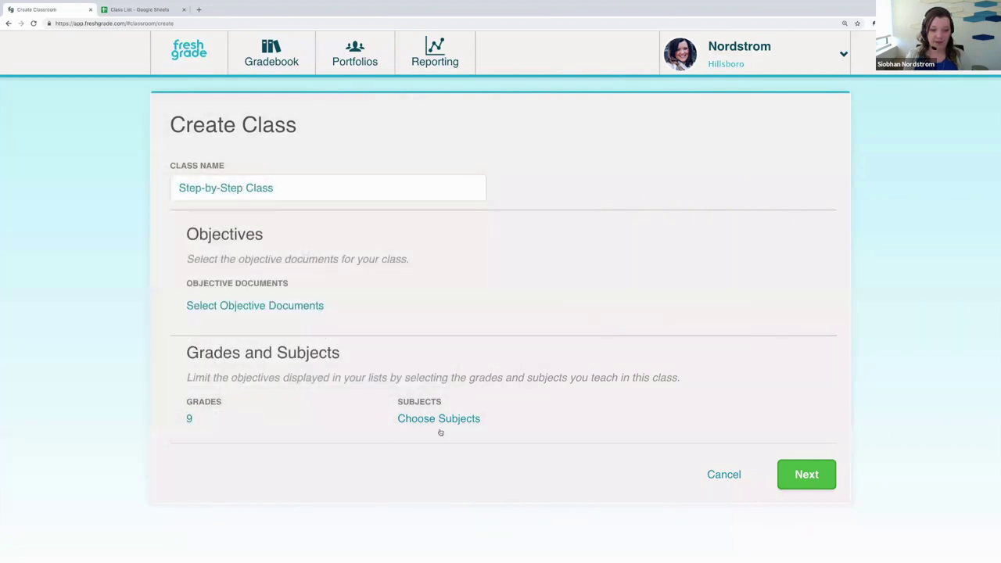
Step: Choose Personal Development as the class subject
left_click(457, 420)
scroll(431, 409, "down", 3)
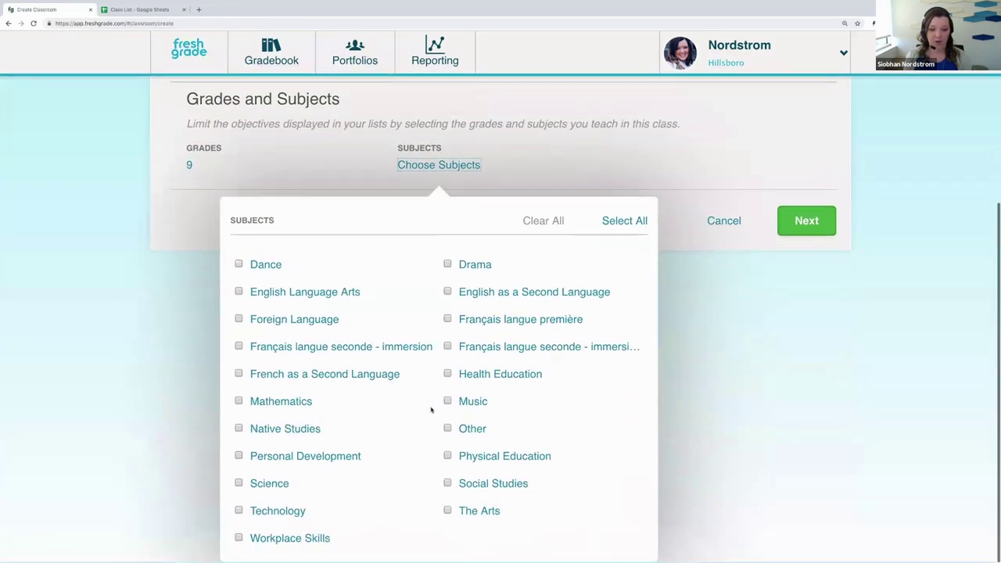
left_click(264, 464)
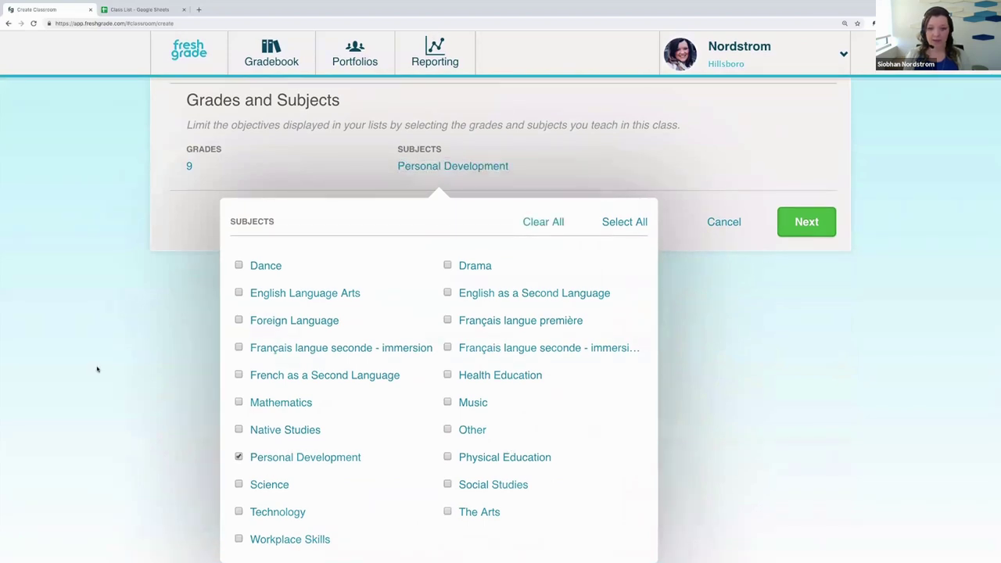
left_click(97, 369)
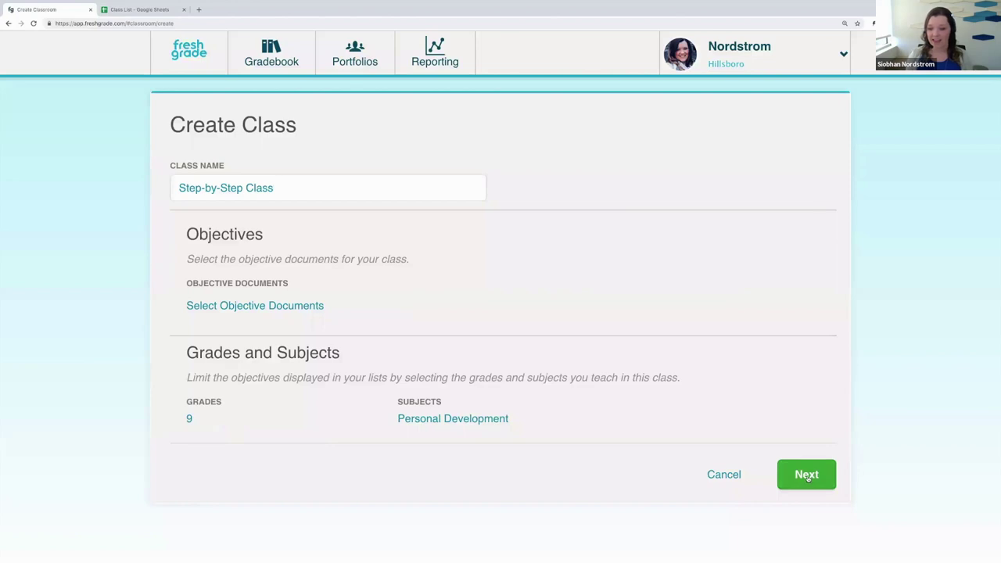
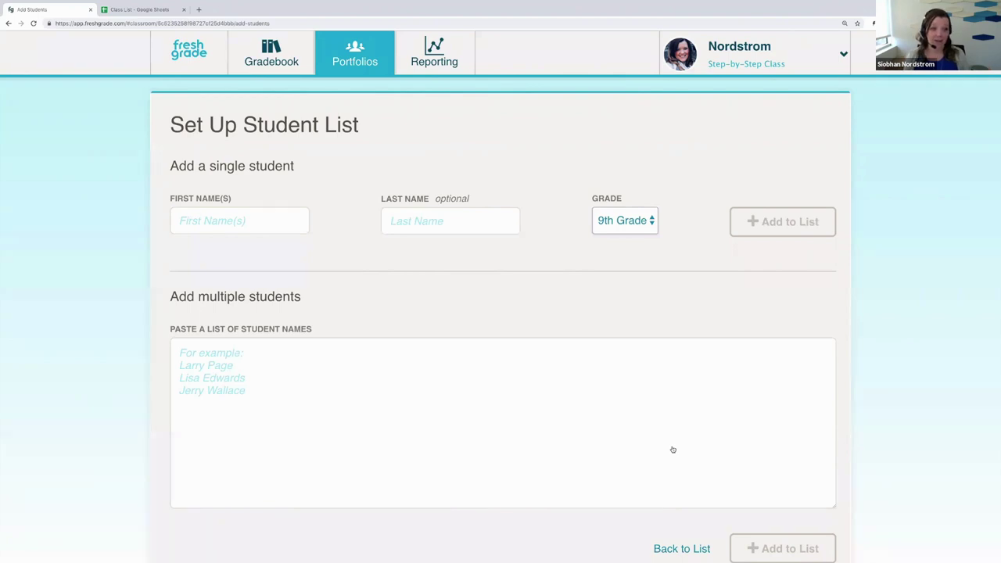
Step: Add one student by first and last name at 9th Grade, then reopen the Add Student form
left_click(230, 222)
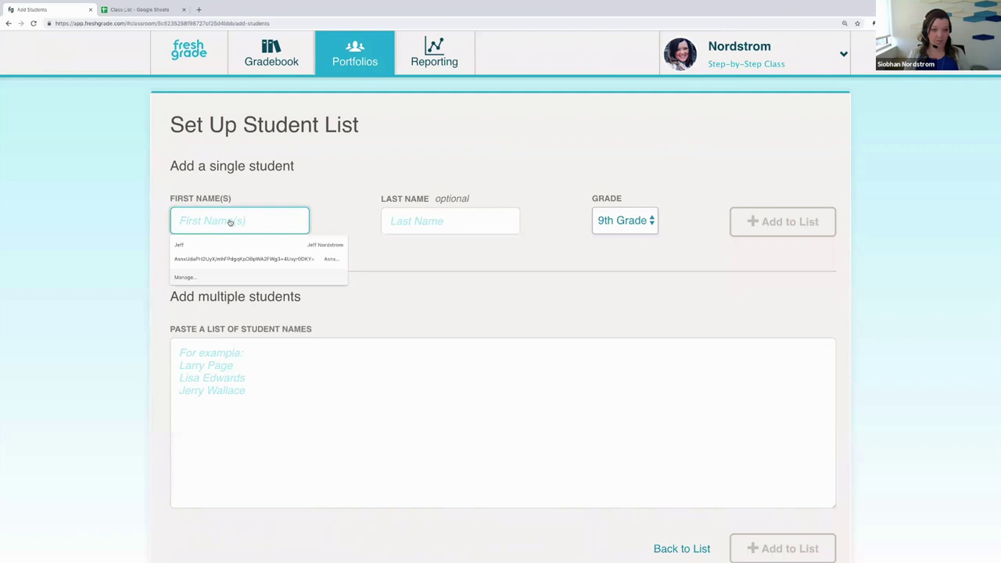
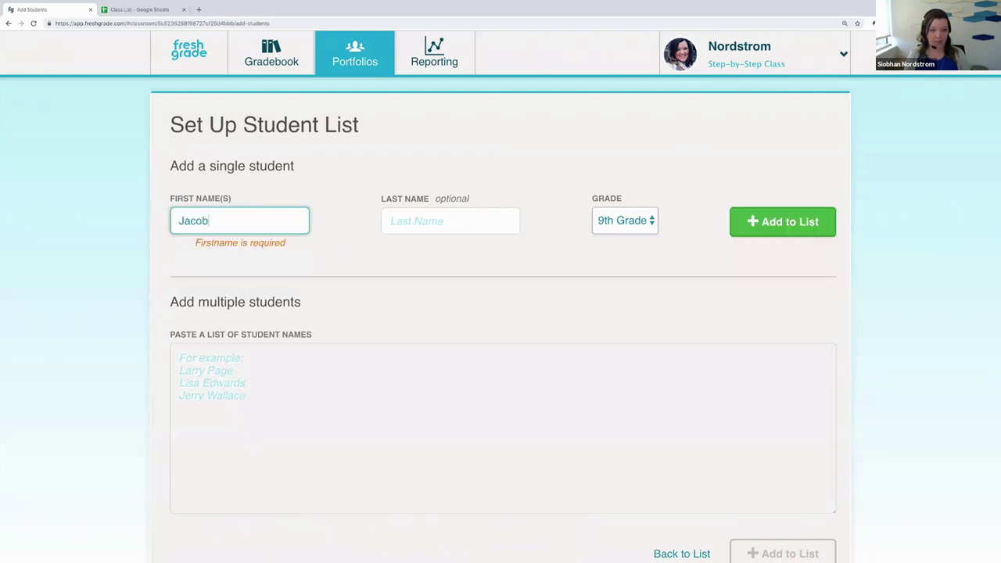
left_click(409, 225)
left_click(826, 223)
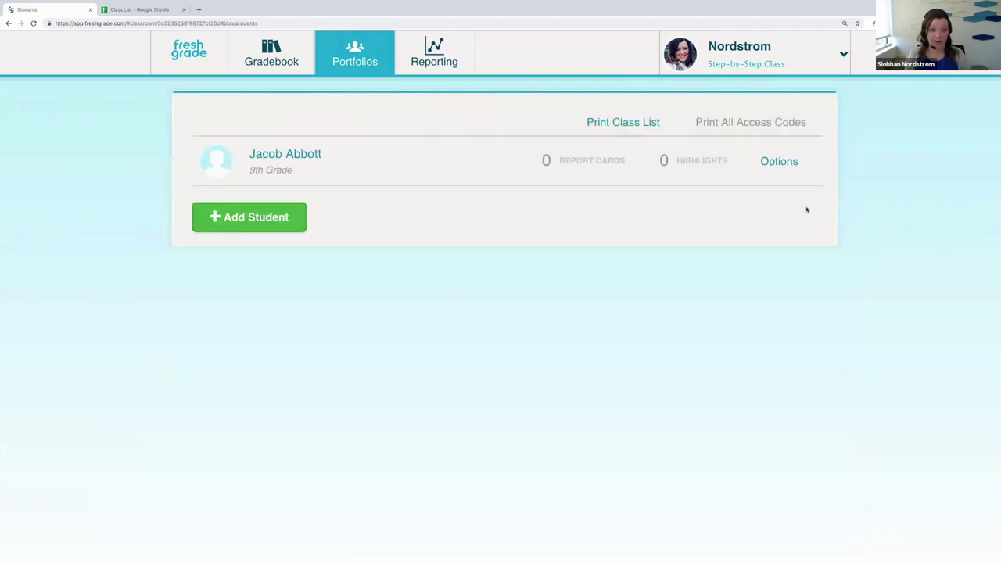
left_click(280, 225)
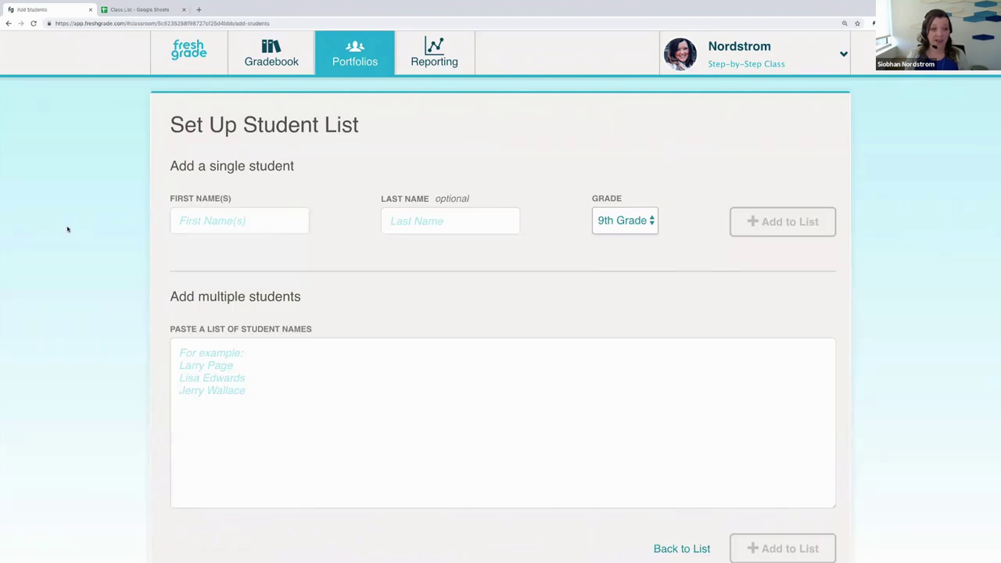
Step: Copy the 18 student names in A1:A18 of the Class List sheet back to FreshGrade
left_click(134, 9)
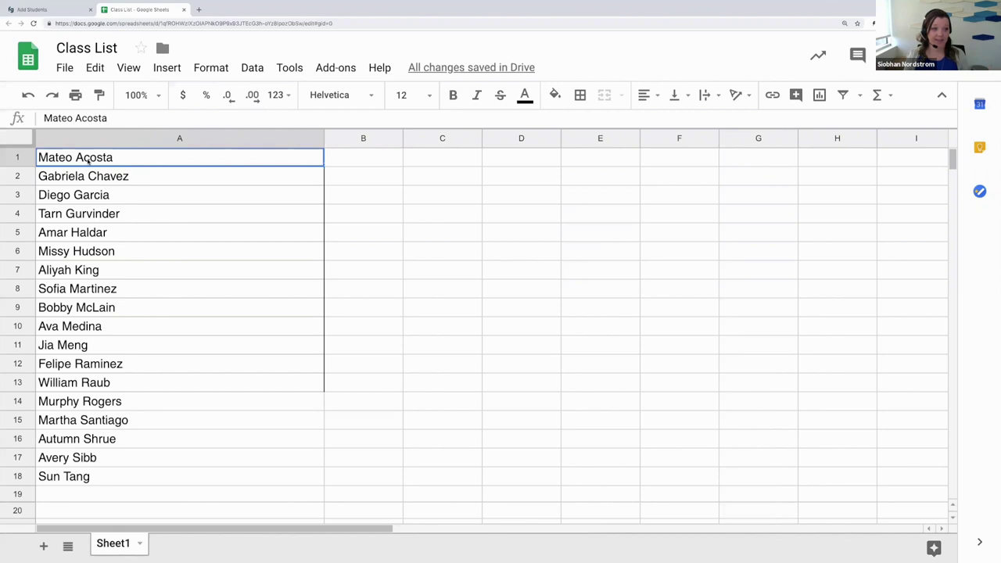
left_click_drag(88, 159, 182, 484)
key("ctrl+c")
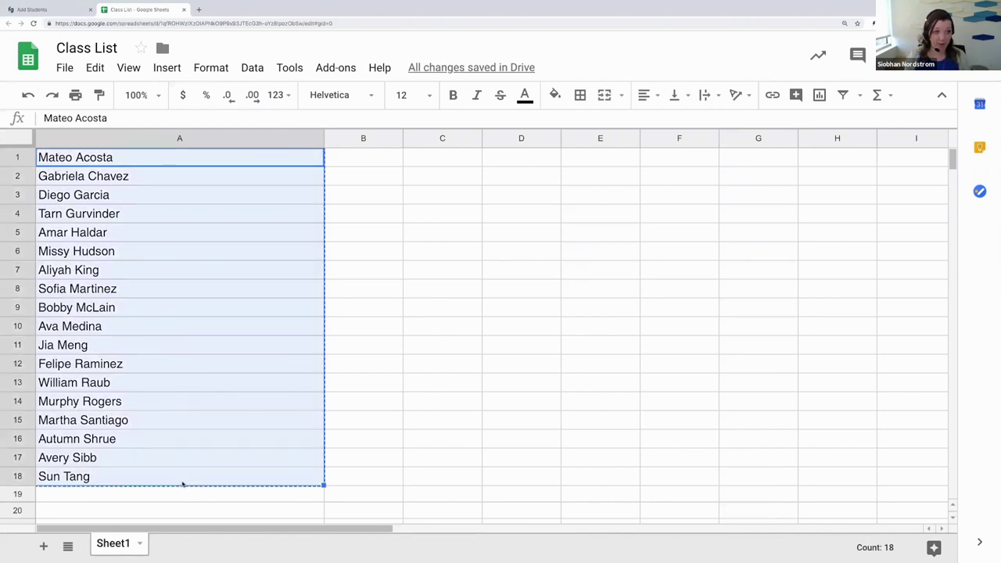
left_click(43, 9)
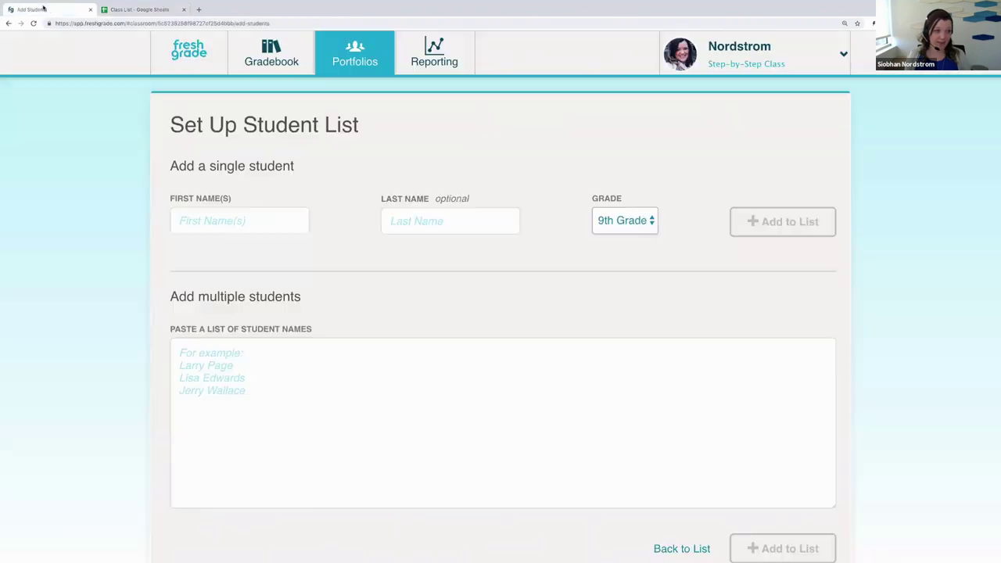
Step: Paste the 18 names into the list box and add spaces between three students' first and last names
left_click(246, 353)
key("ctrl+v")
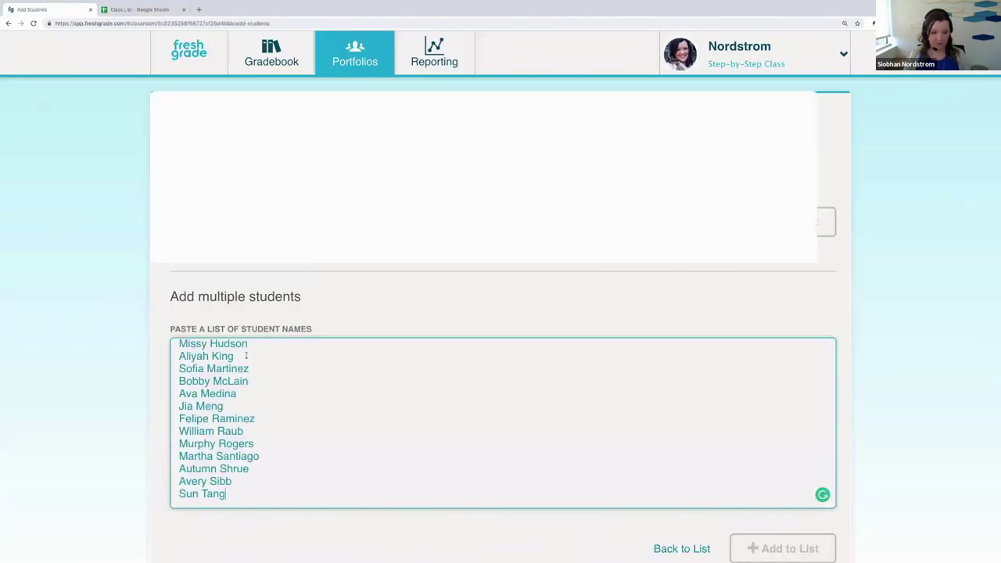
scroll(297, 406, "up", 3)
left_click(208, 362)
left_click(205, 373)
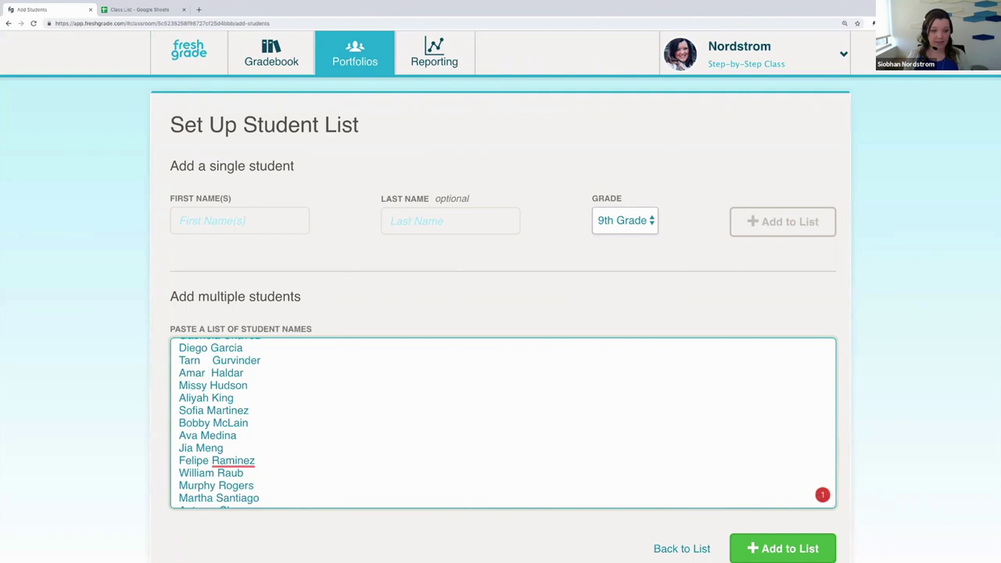
left_click(213, 422)
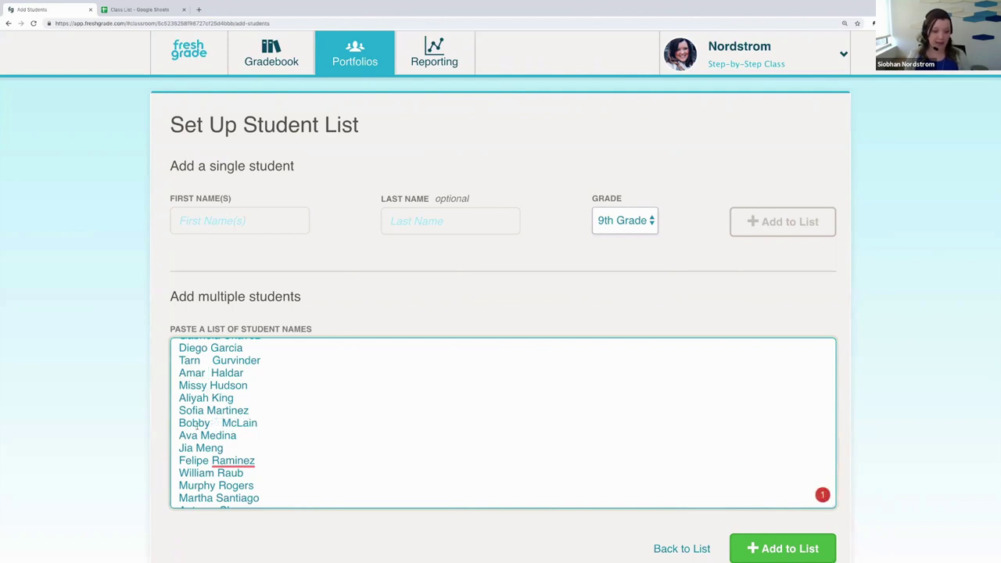
scroll(462, 365, "down", 2)
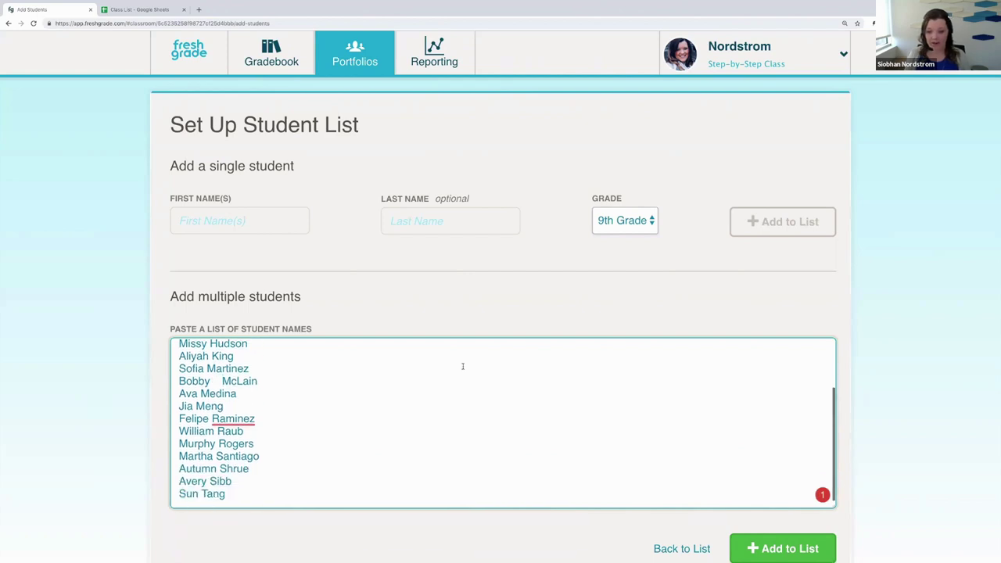
scroll(462, 366, "down", 1)
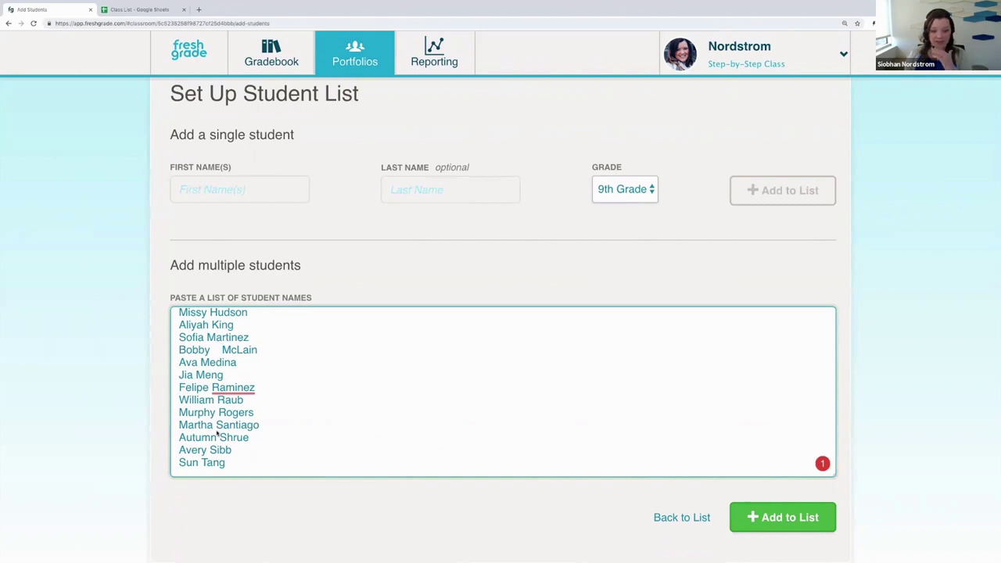
Step: Convert the pasted names to student entries at 9th Grade, save them, and switch to the Step-by-Step guide
left_click(794, 526)
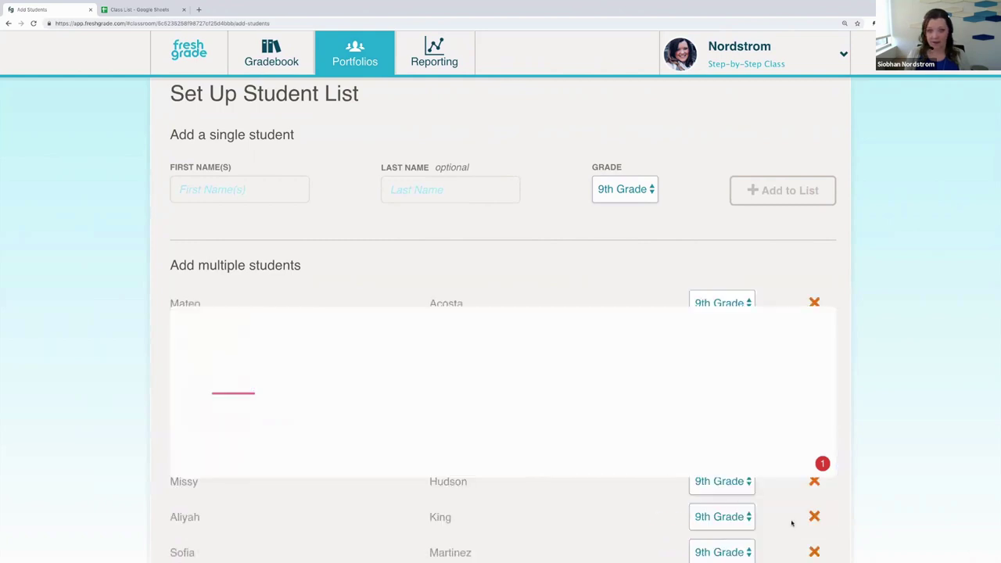
scroll(429, 391, "down", 4)
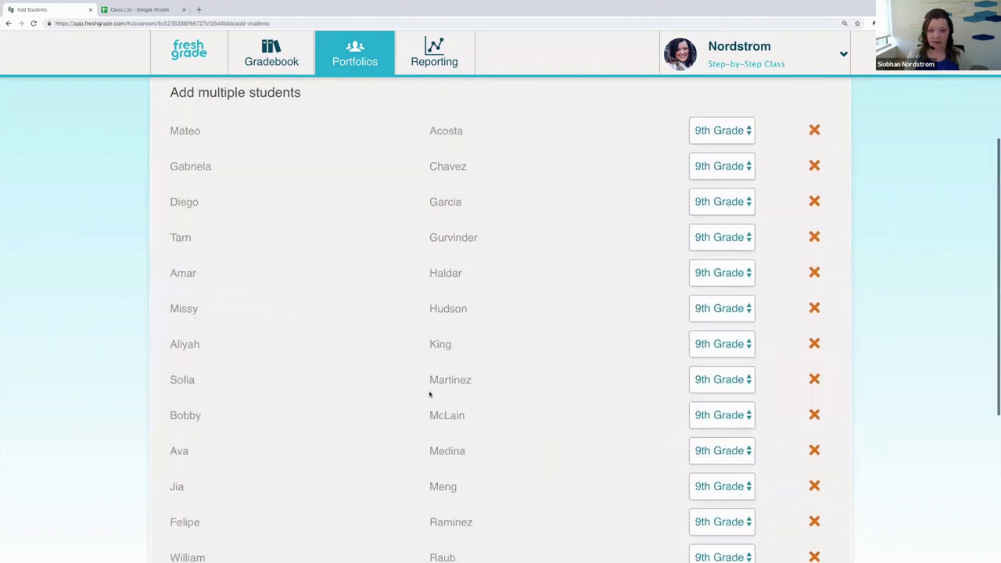
scroll(429, 390, "up", 4)
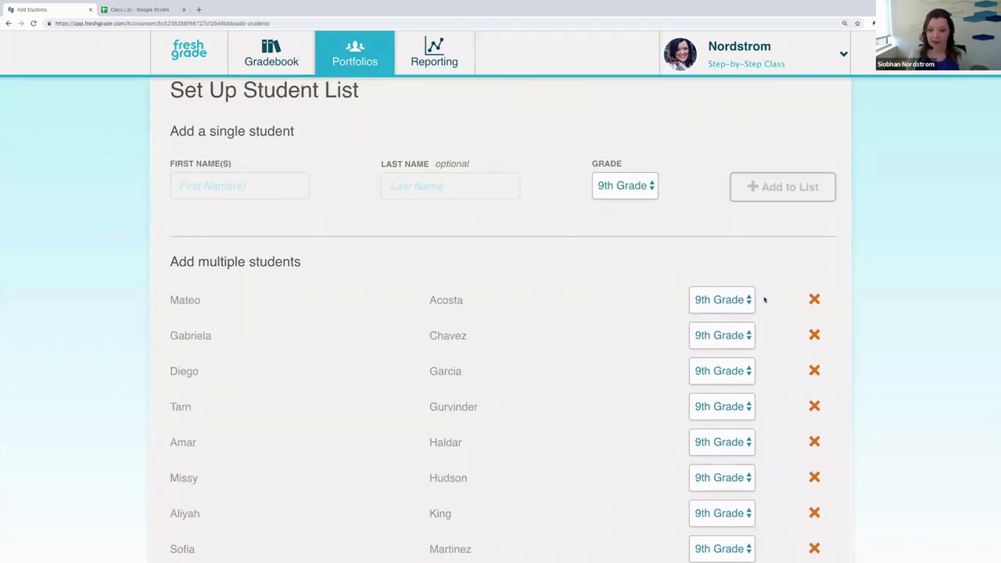
left_click(738, 302)
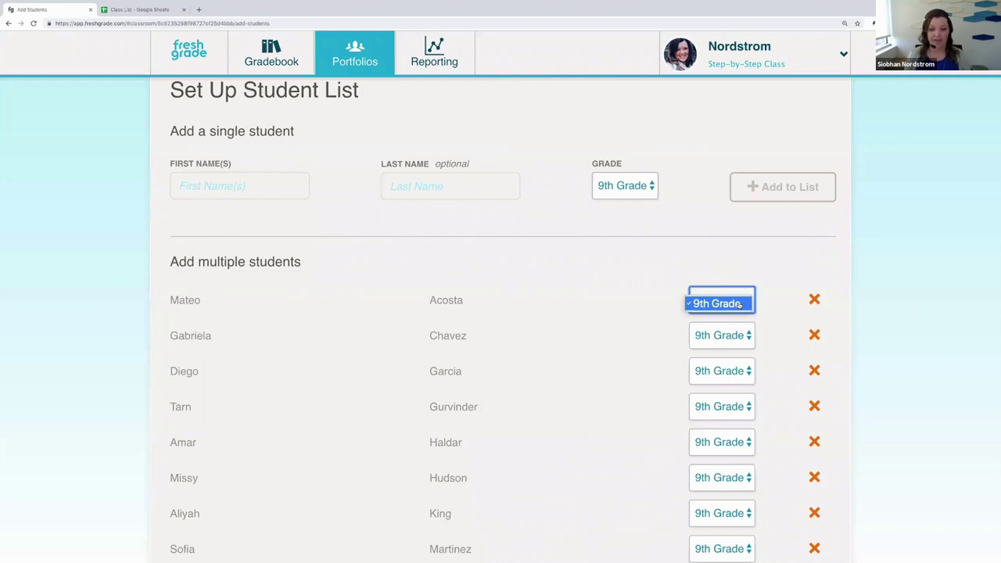
left_click(738, 303)
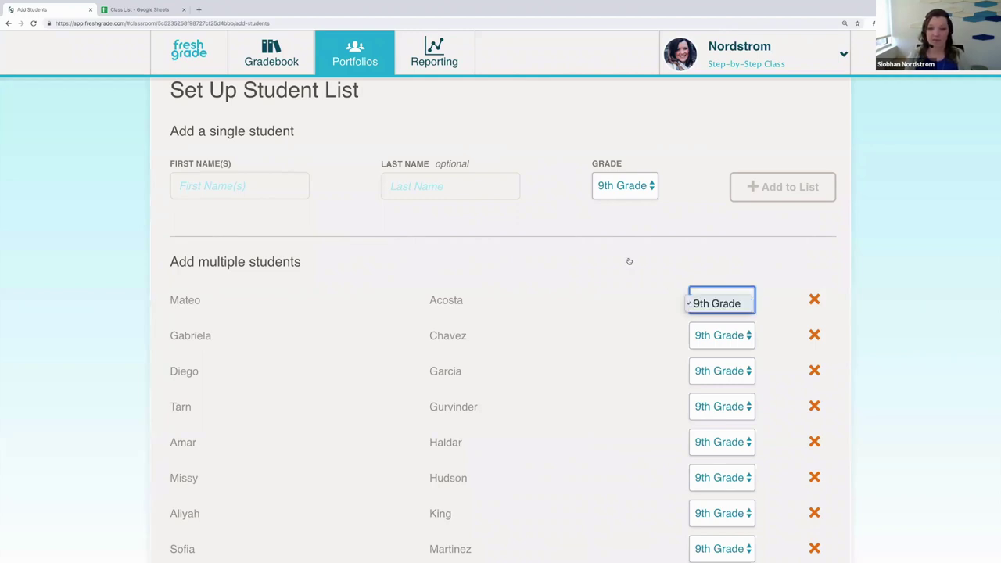
scroll(571, 319, "down", 6)
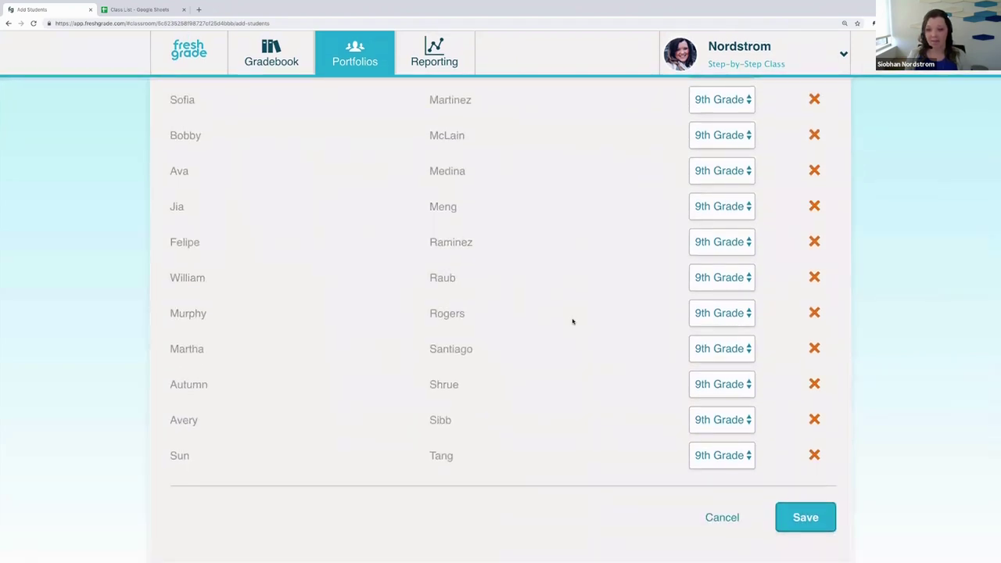
left_click(807, 521)
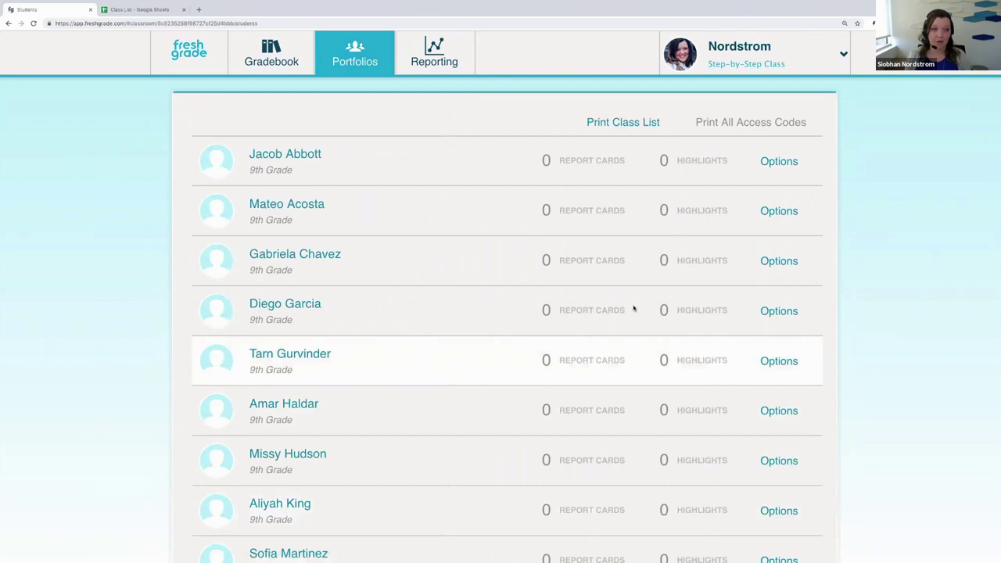
key("ctrl+Left")
key("ctrl+Left")
key("ctrl+Left")
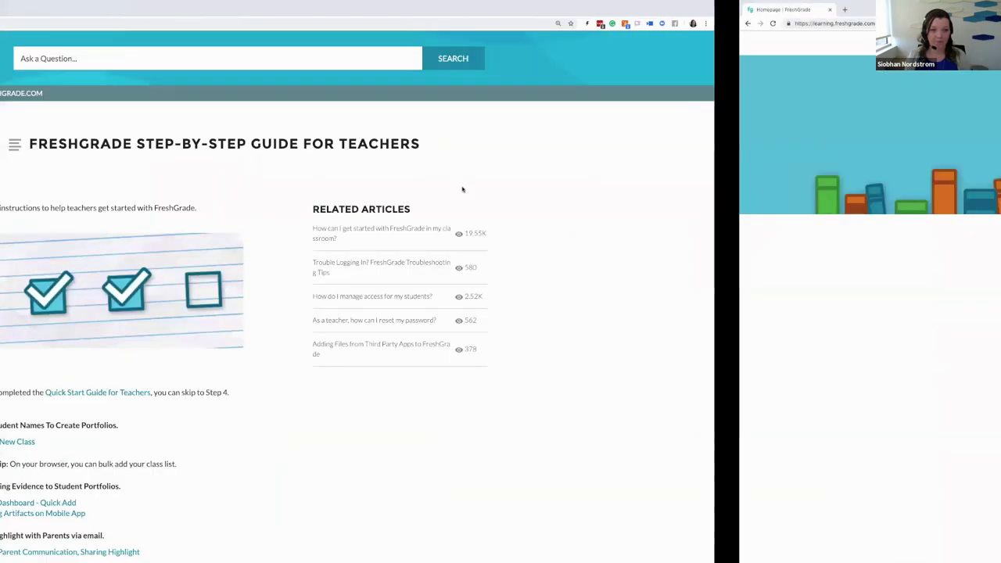
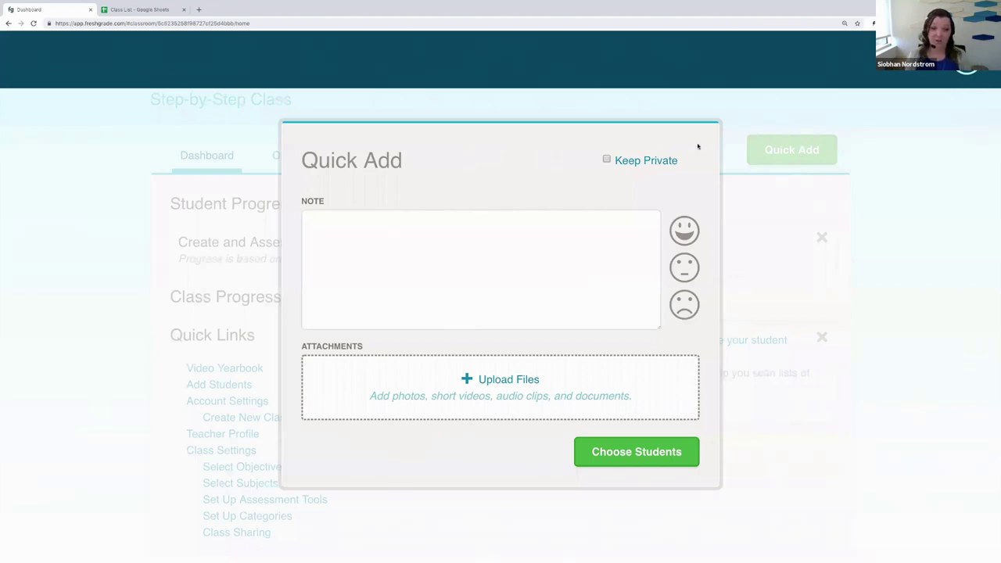
Step: Leave the entry shareable, not private, try each face rating, and settle on the happy face
left_click(607, 159)
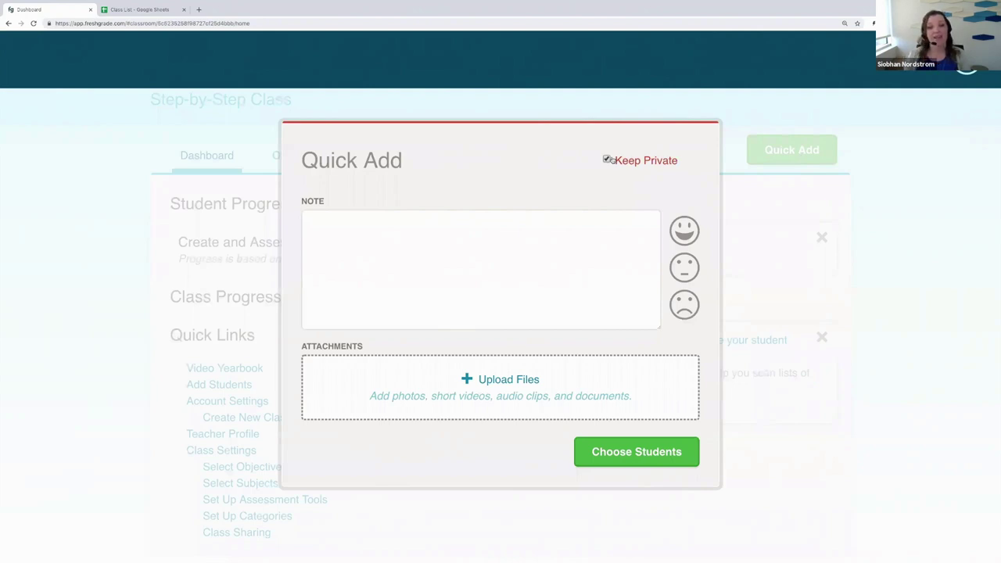
left_click(606, 160)
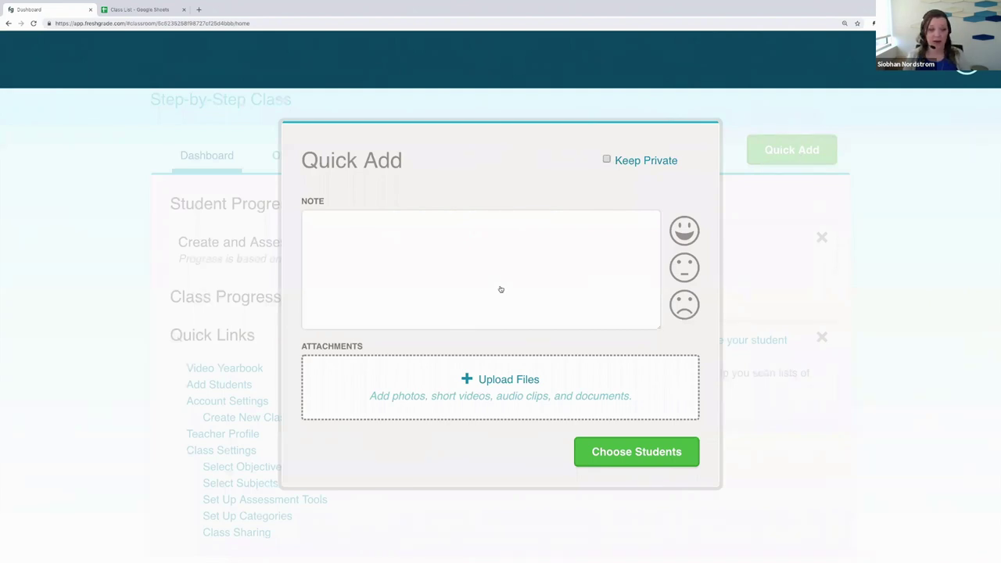
left_click(683, 231)
left_click(684, 268)
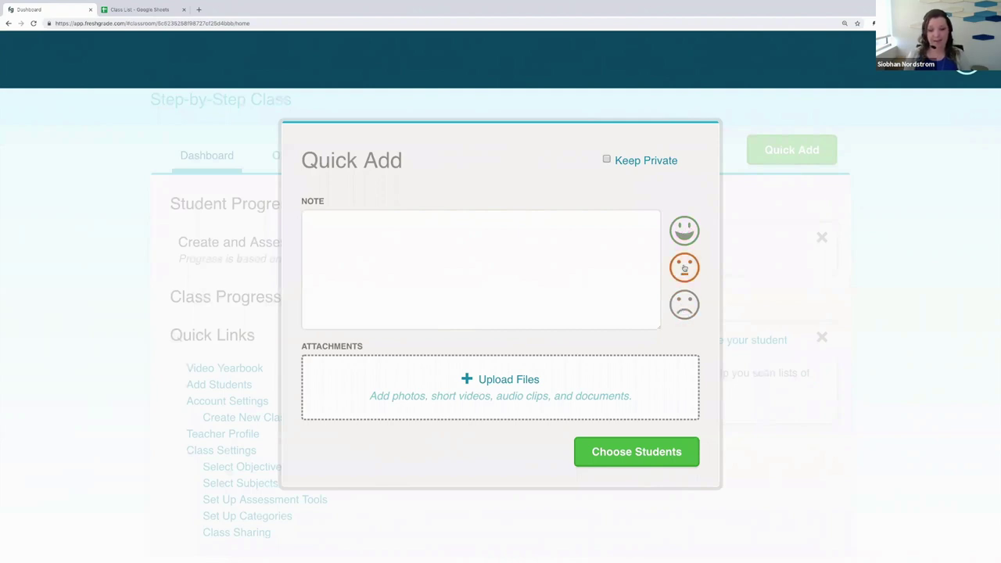
left_click(686, 302)
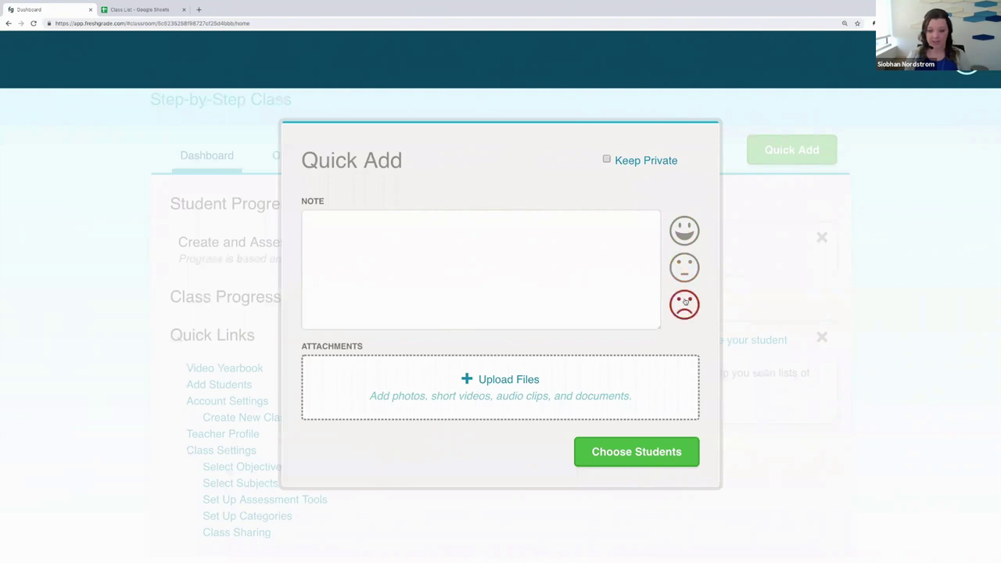
left_click(683, 232)
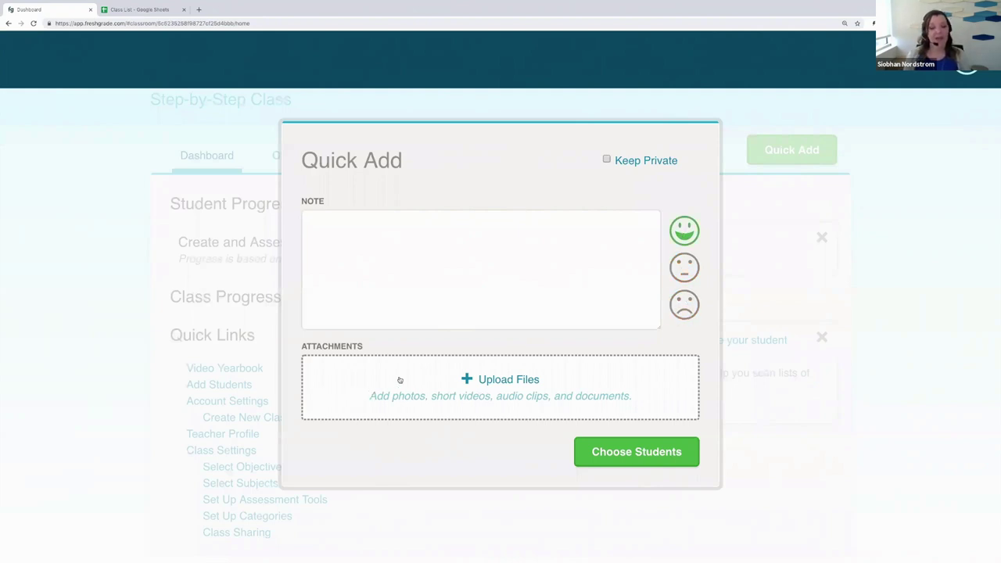
left_click(516, 380)
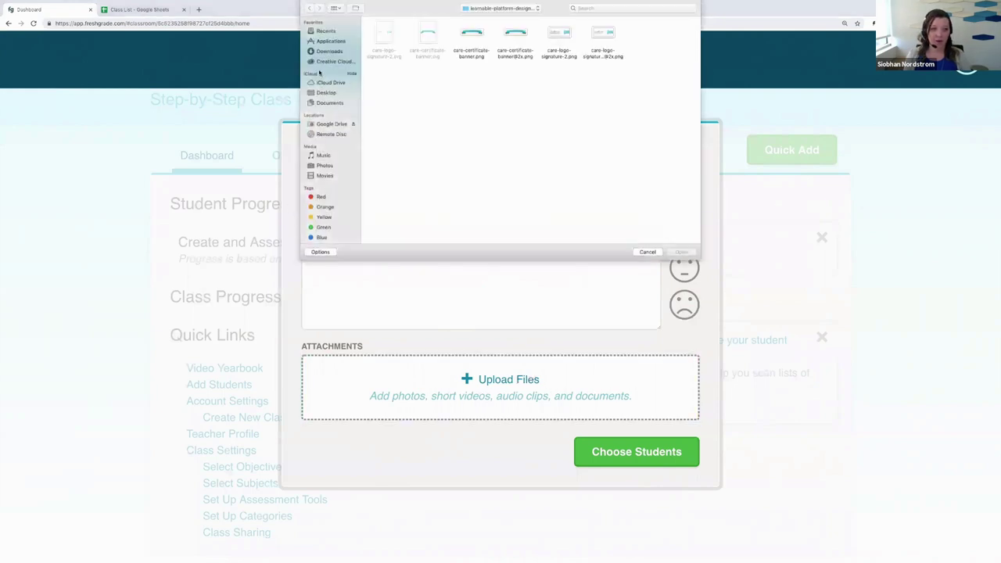
Step: Attach FurTradeInstaSnap.png from Desktop > class photos, then continue to choosing students
left_click(325, 93)
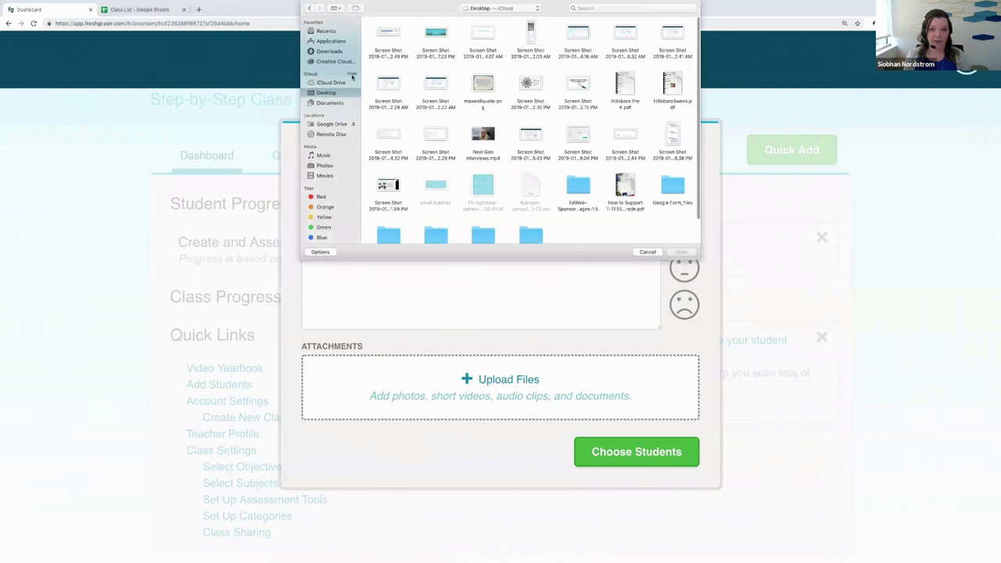
scroll(469, 180, "down", 2)
left_click(468, 216)
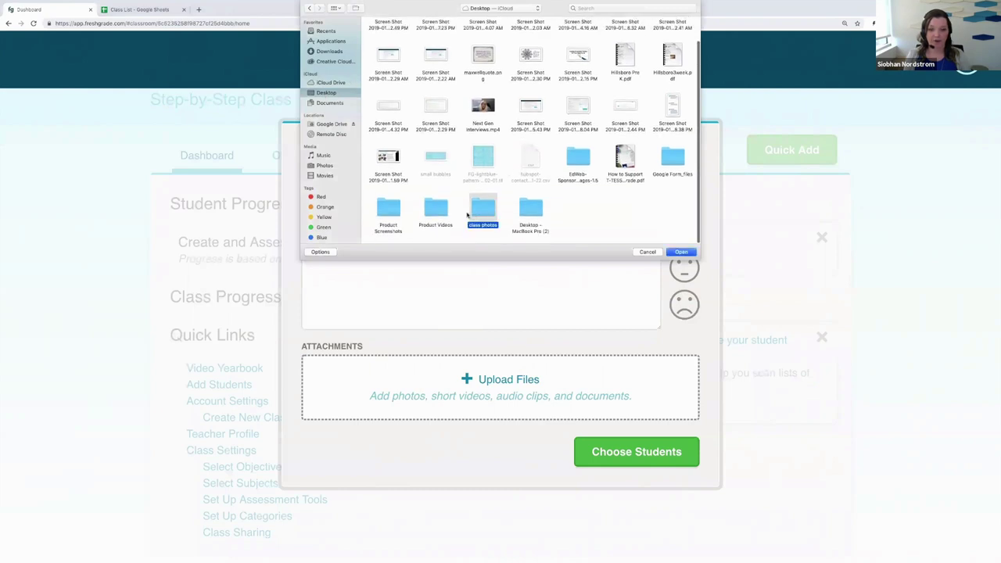
double_click(467, 216)
scroll(550, 131, "down", 4)
scroll(550, 131, "down", 5)
scroll(549, 131, "down", 2)
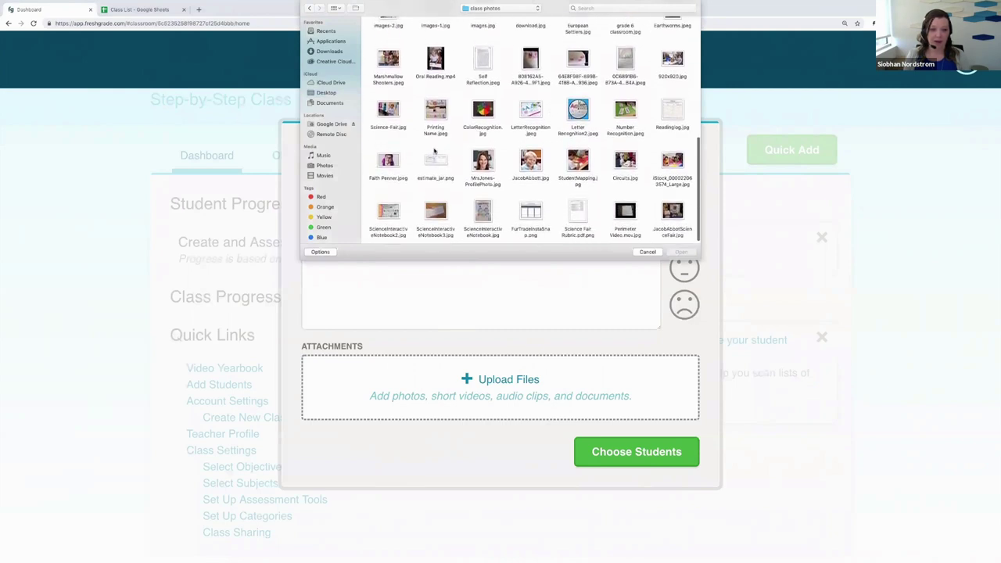
left_click(536, 209)
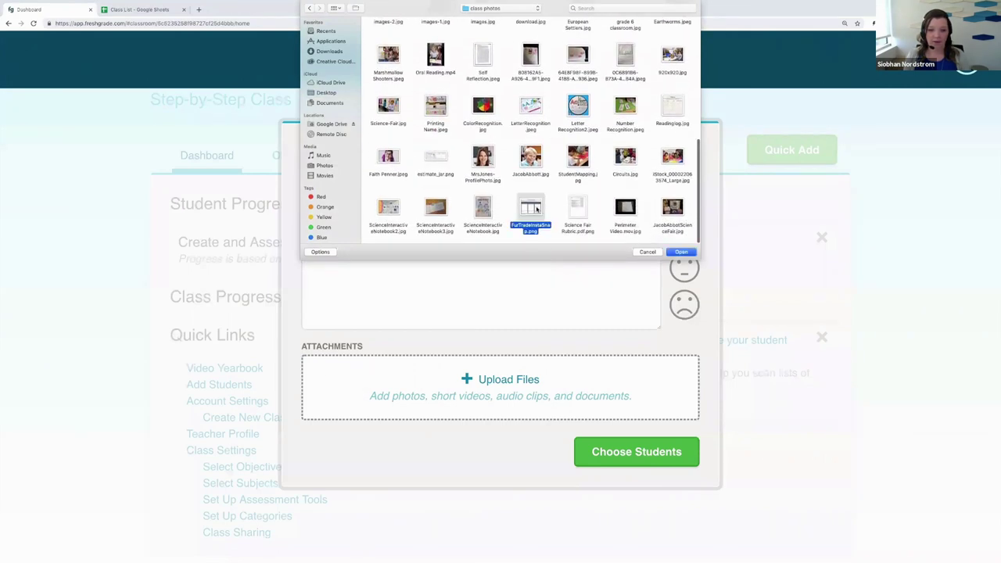
double_click(535, 209)
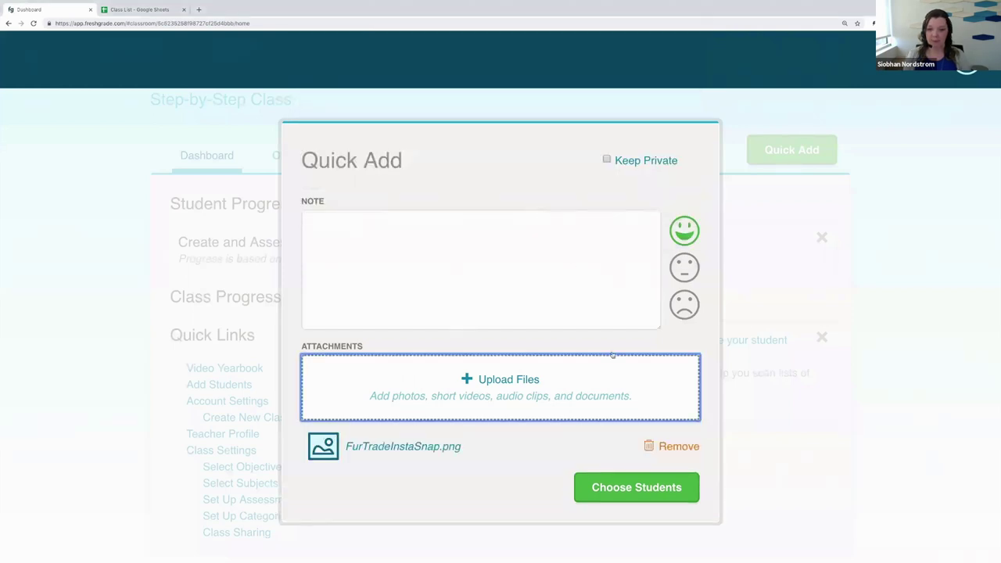
left_click(621, 489)
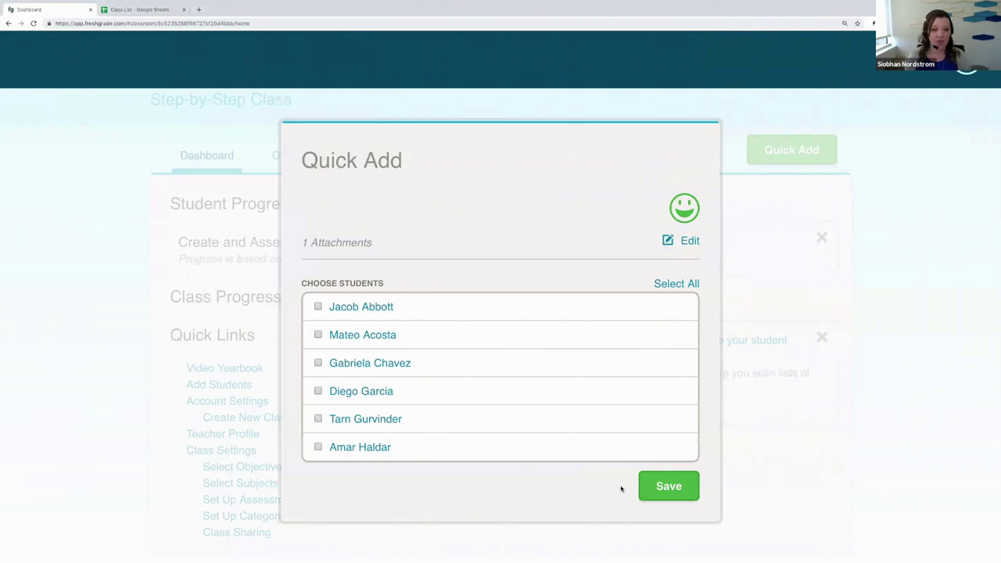
Step: Select all six students for the happy-face entry and save it
left_click(318, 306)
left_click(318, 335)
left_click(317, 363)
left_click(318, 391)
left_click(317, 419)
left_click(317, 447)
left_click(692, 284)
left_click(693, 284)
left_click(317, 307)
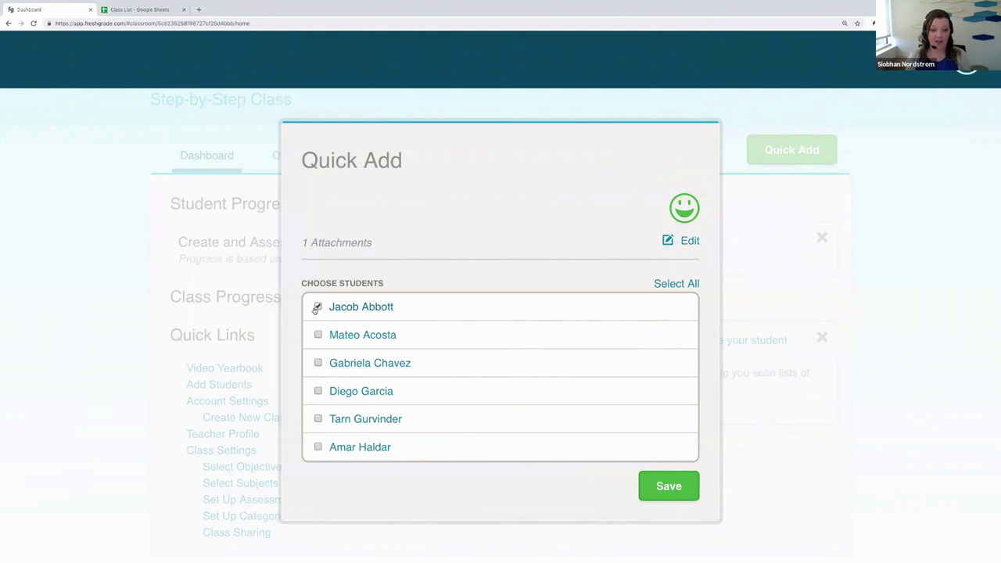
left_click(674, 284)
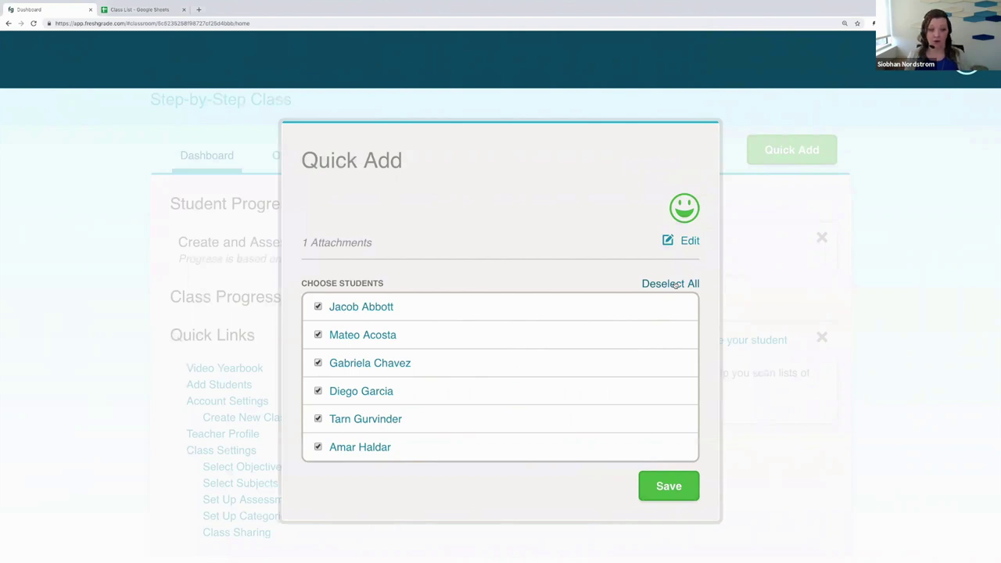
left_click(676, 491)
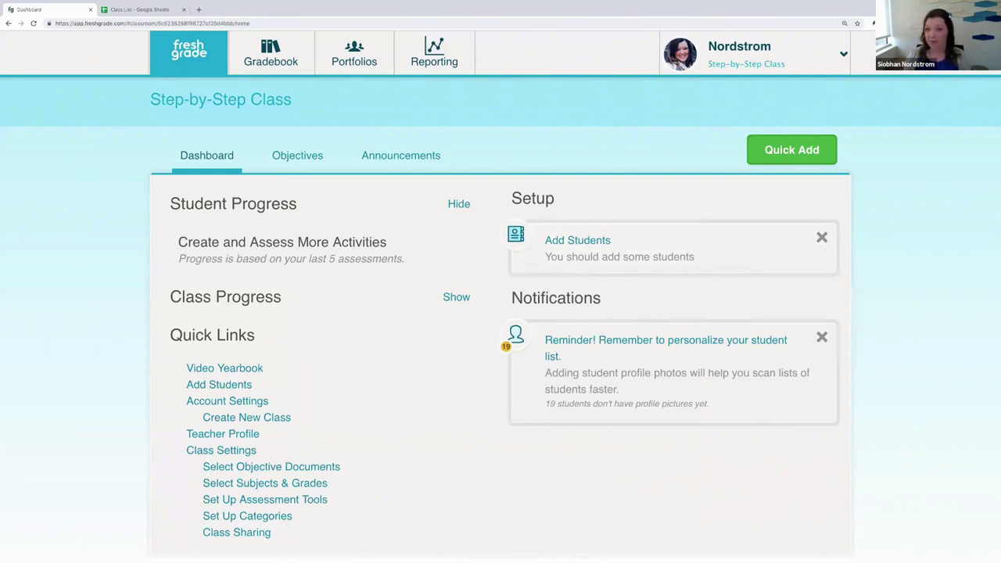
Step: Open the Portfolios tab listing the Step-by-Step Class student portfolios
mouse_move(521, 4)
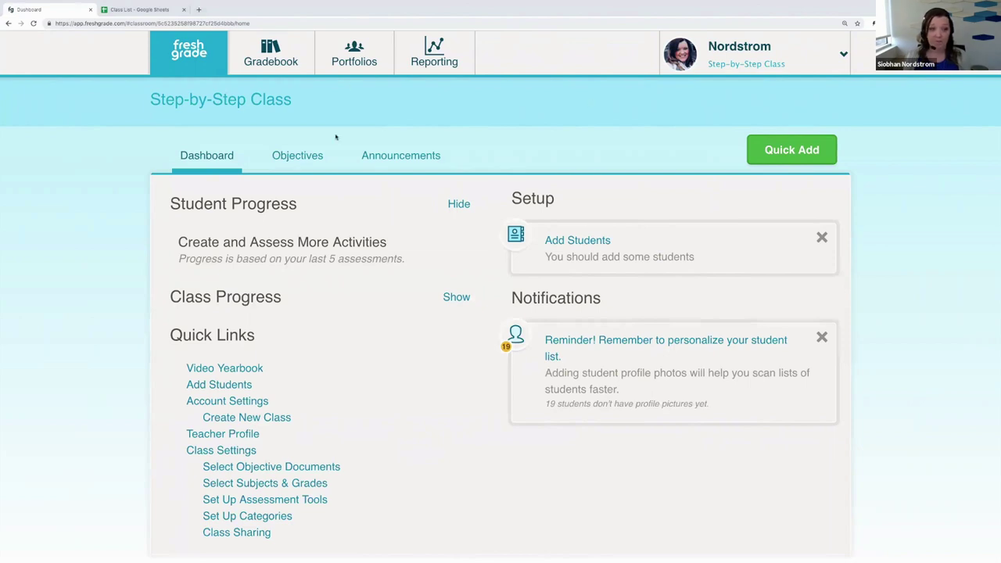
left_click(349, 59)
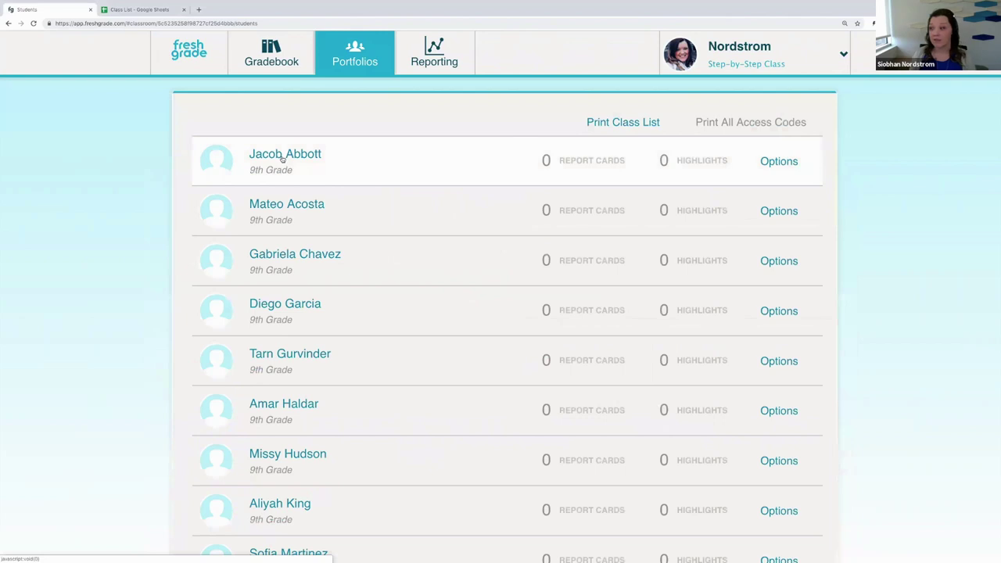
Step: Open the first student's portfolio and scroll to the January 30 Insta-Snaps entry
left_click(282, 159)
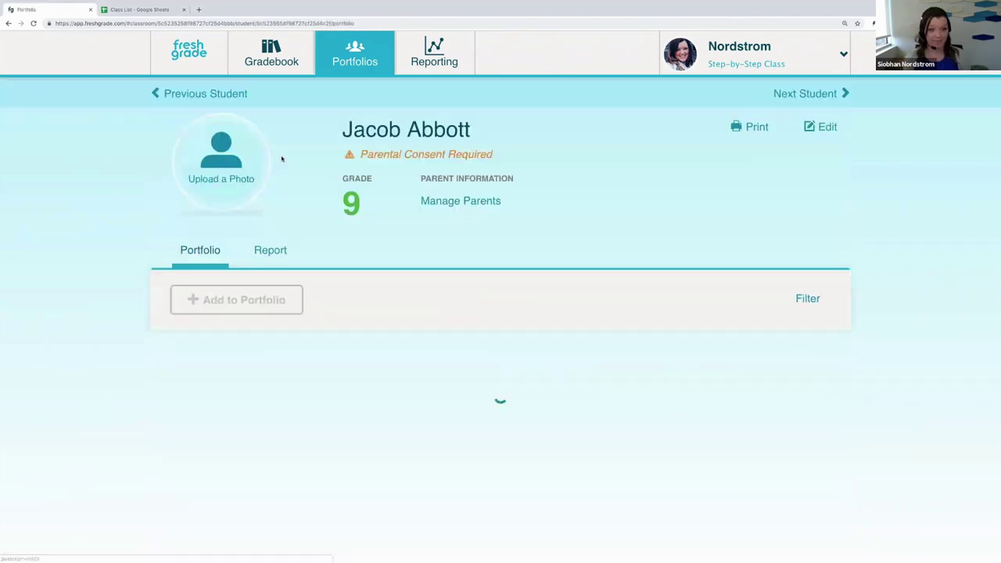
scroll(90, 302, "down", 2)
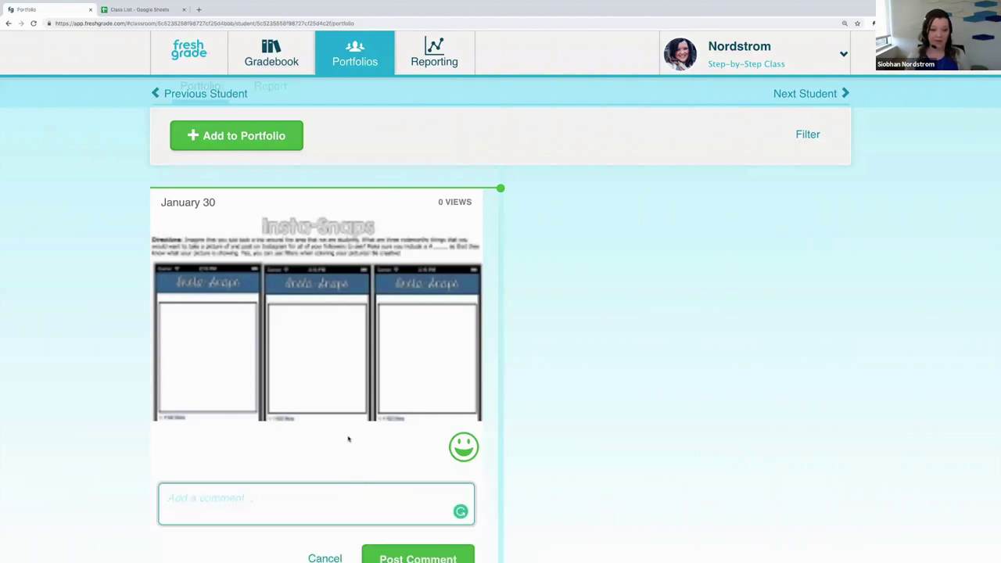
scroll(346, 437, "down", 1)
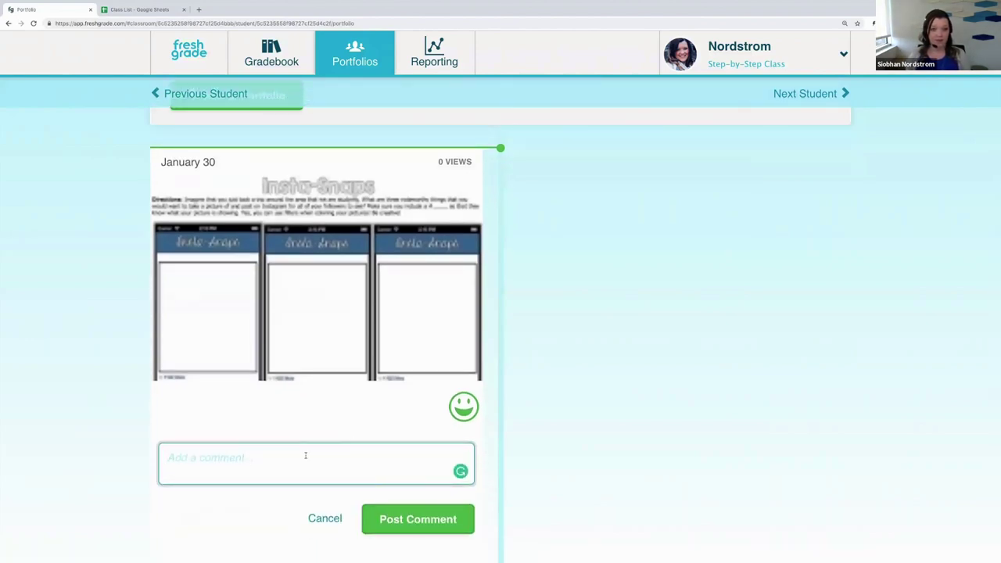
scroll(305, 455, "up", 5)
scroll(307, 458, "down", 6)
scroll(307, 458, "down", 1)
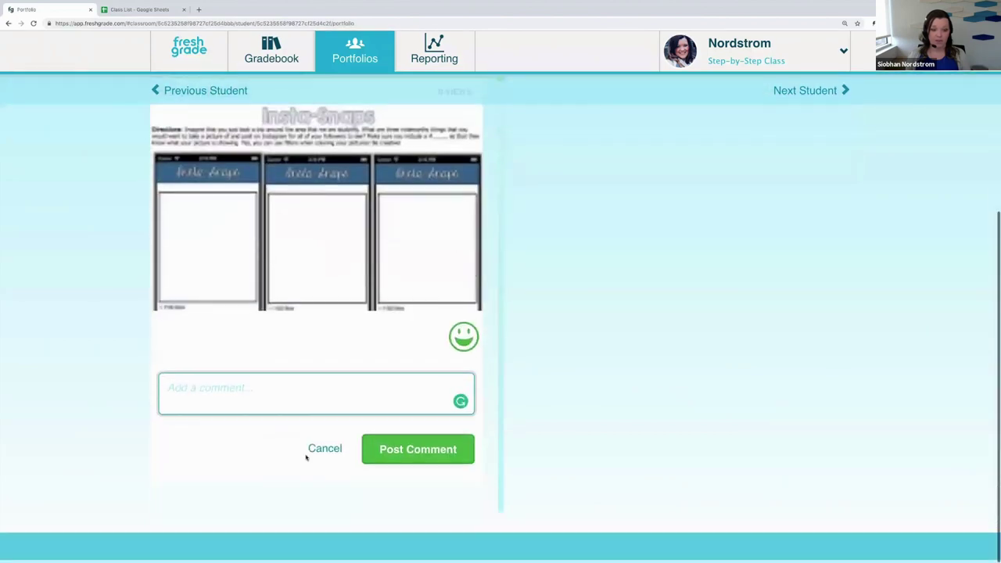
Step: Post a comment addressed to the student: 'I would like you to look at the above image and do...'
left_click(277, 413)
type("Jacob I would")
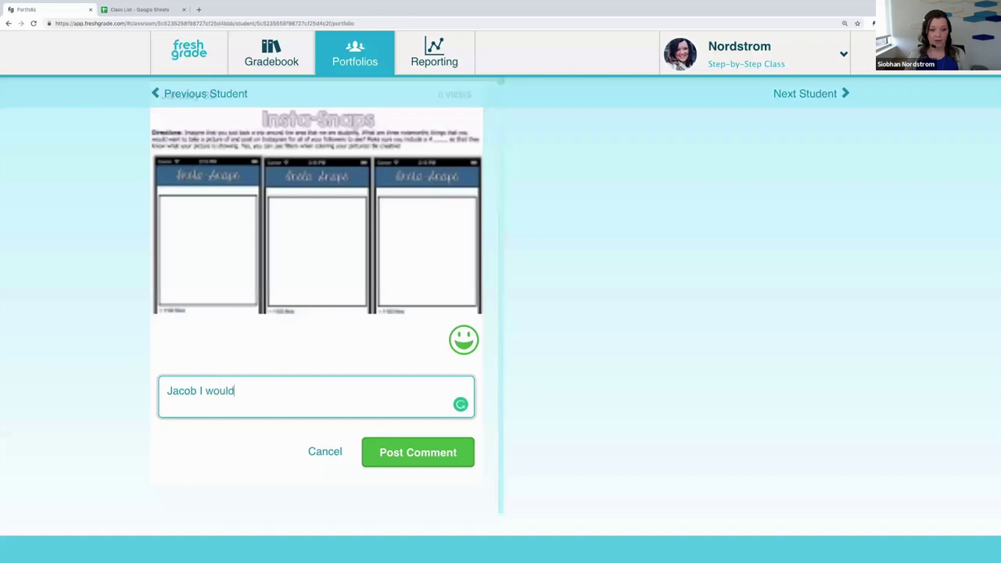
type(" like you to look at the az")
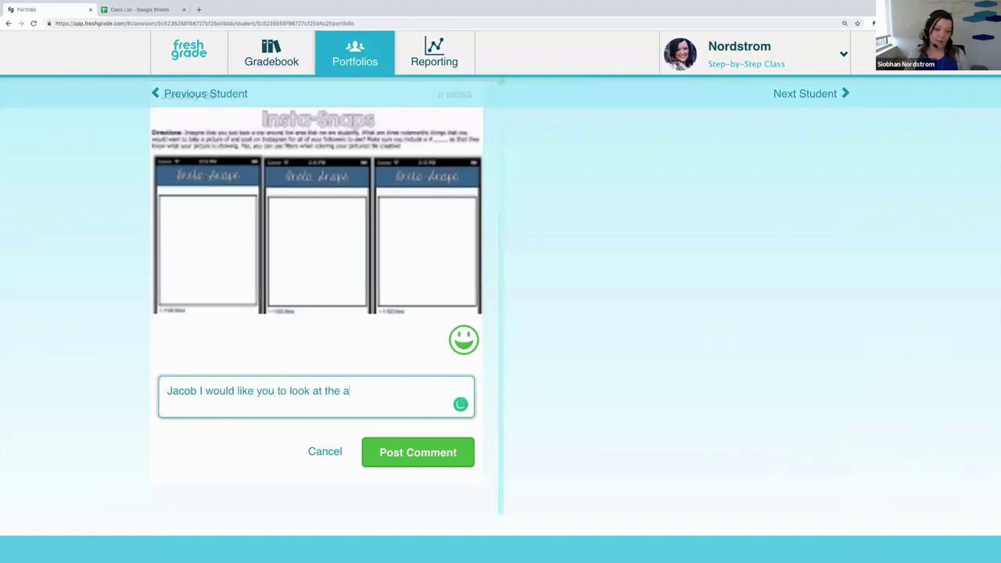
key("BackSpace")
type("bove ")
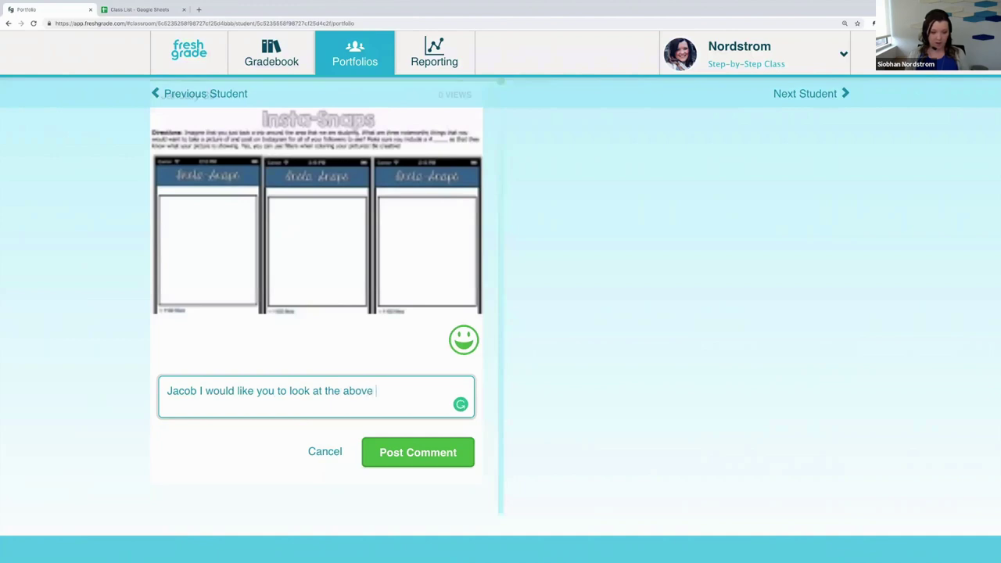
type("image and do....")
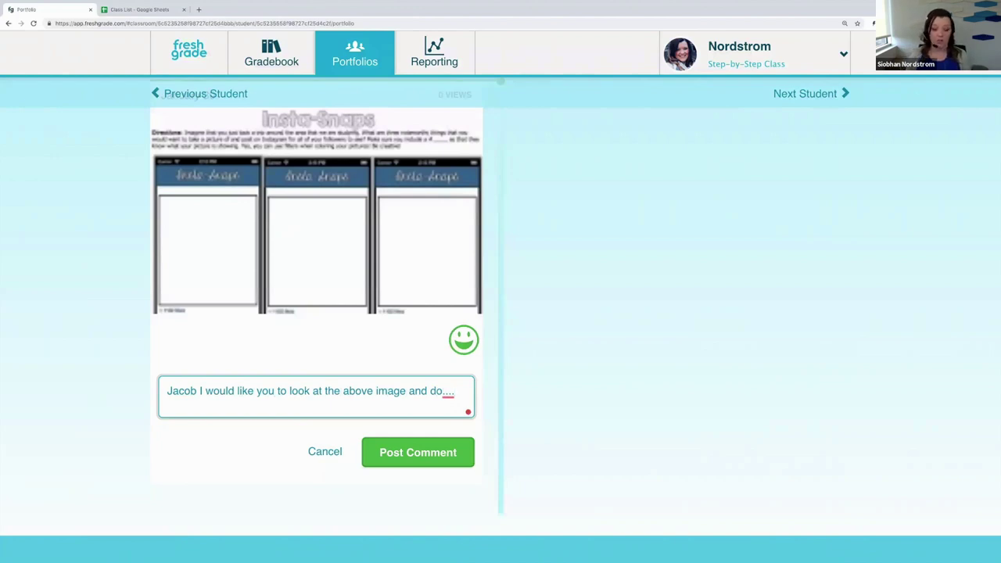
left_click(424, 468)
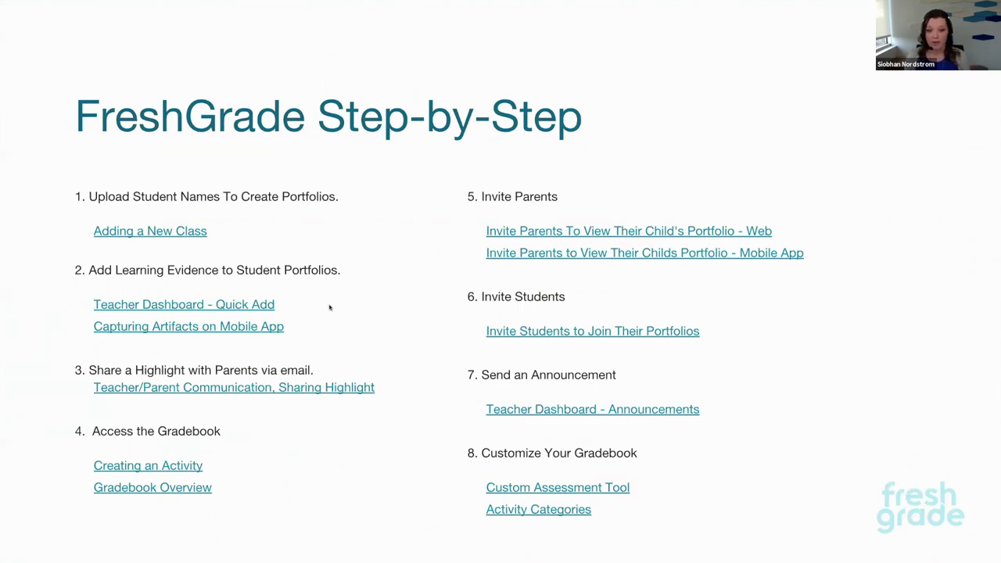
key("ctrl+Right")
key("ctrl+Right")
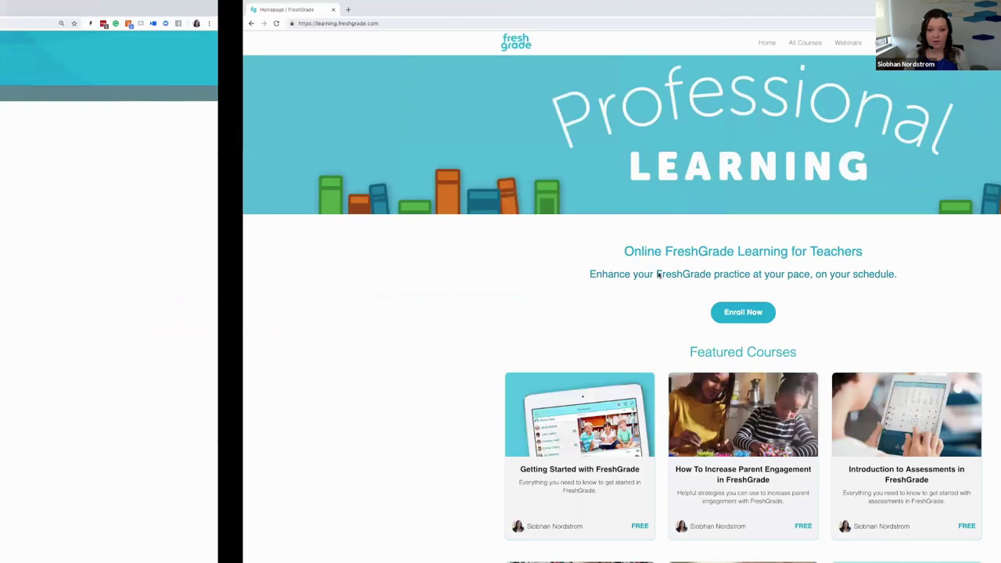
key("ctrl+Right")
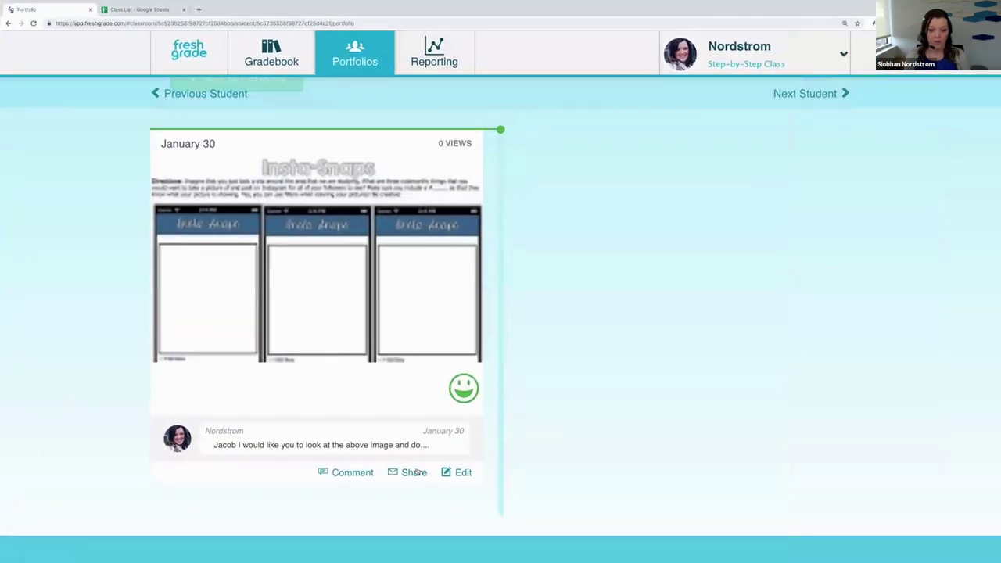
Step: Open the Share form for the January 30 post and enter the parent's e-mail as recipient
left_click(415, 472)
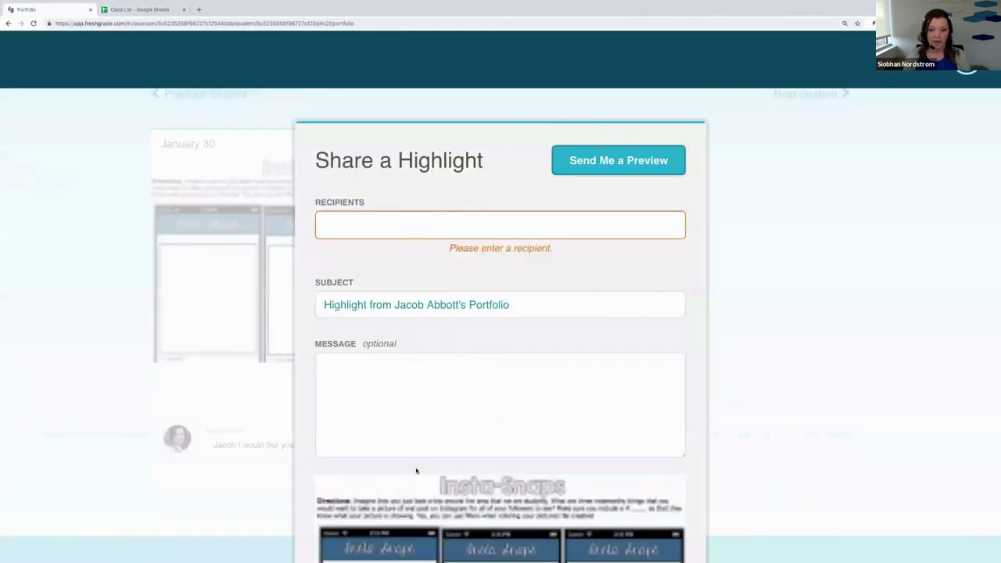
left_click(458, 230)
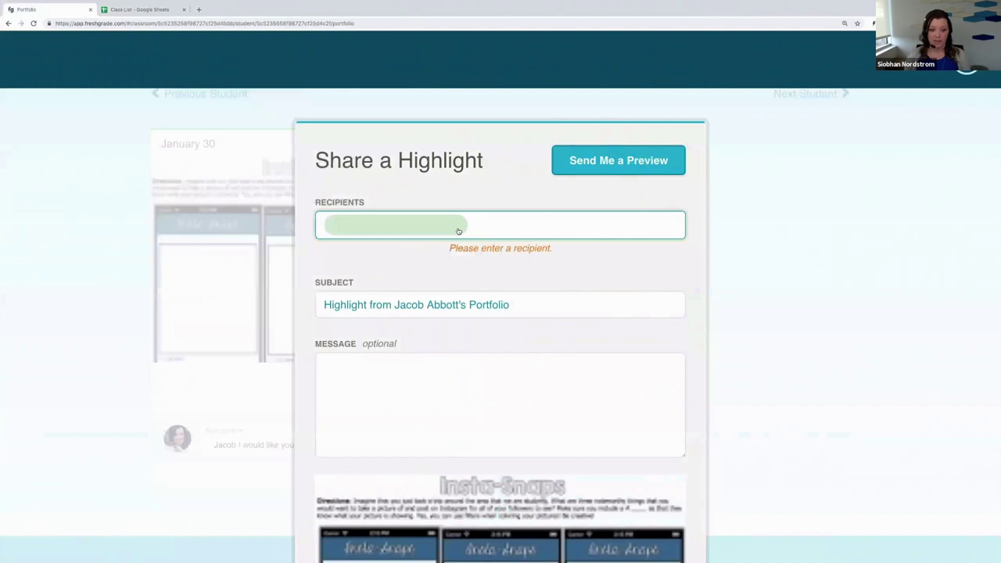
type("p")
key("BackSpace")
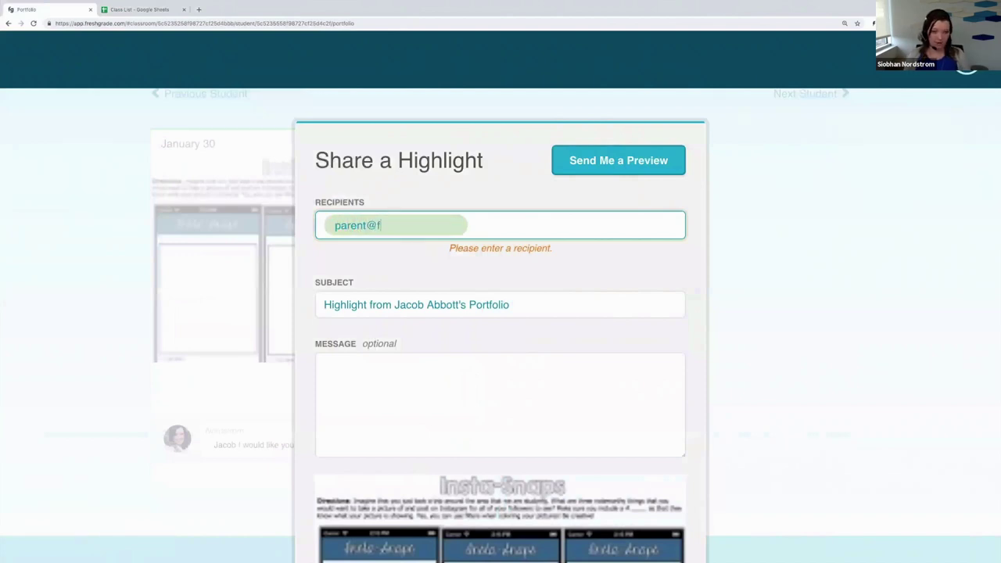
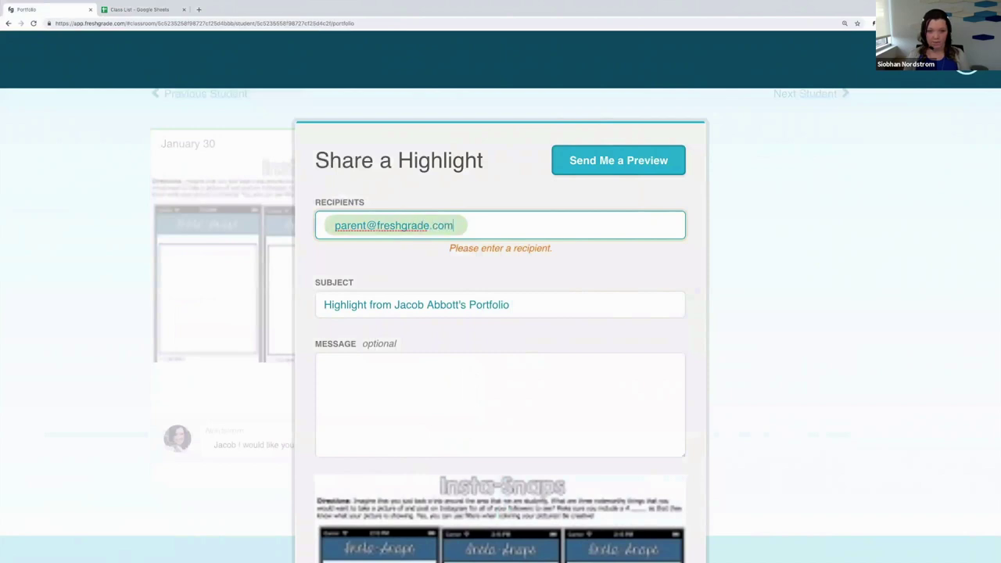
scroll(621, 293, "down", 1)
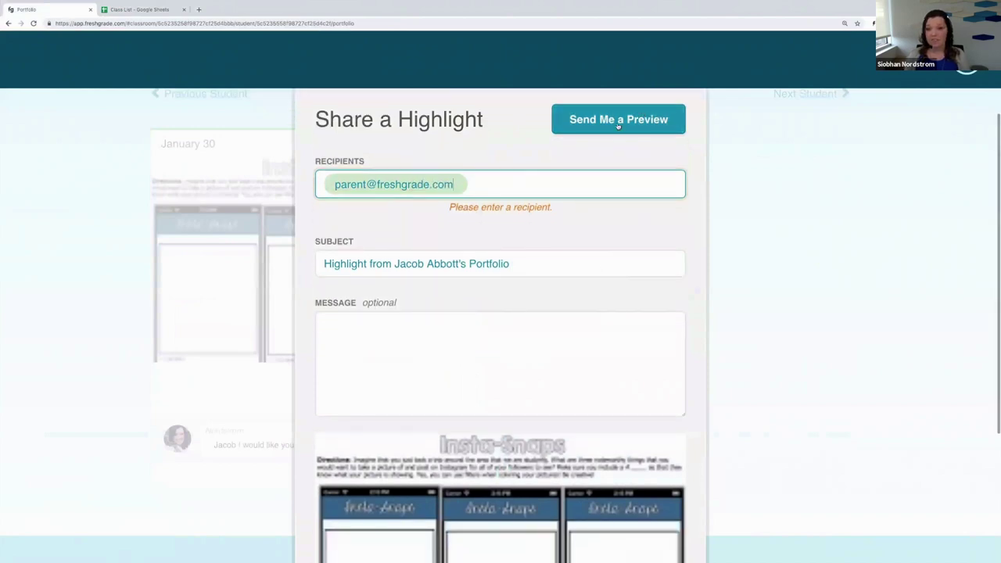
Step: Re-enter the parent's e-mail recipient and send the highlight
left_click(364, 338)
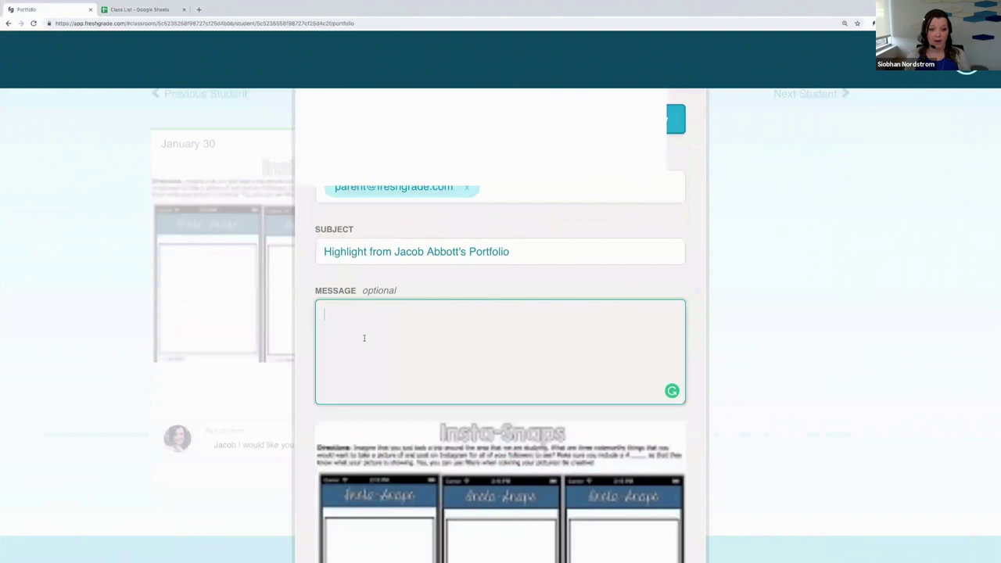
scroll(497, 344, "down", 6)
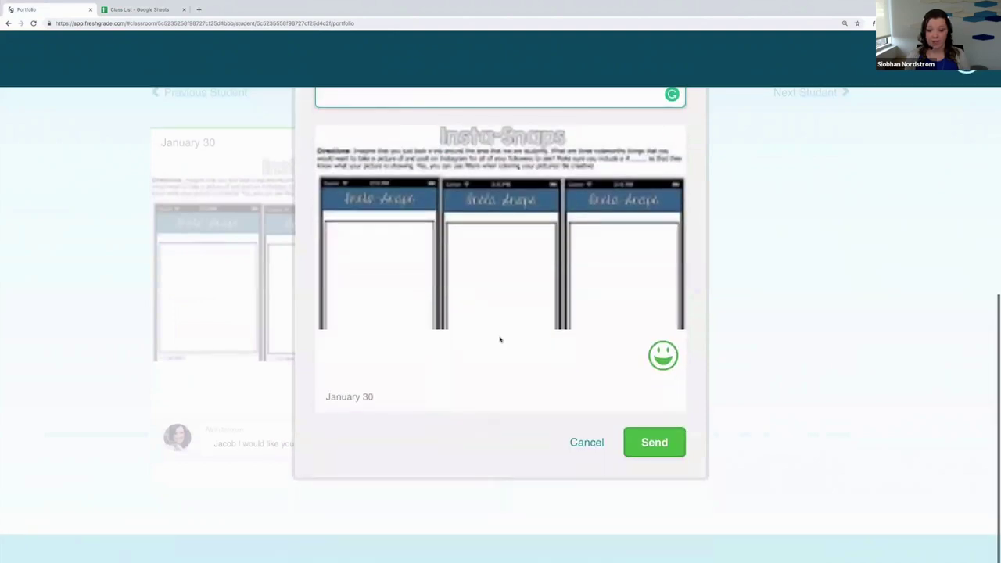
scroll(585, 362, "up", 6)
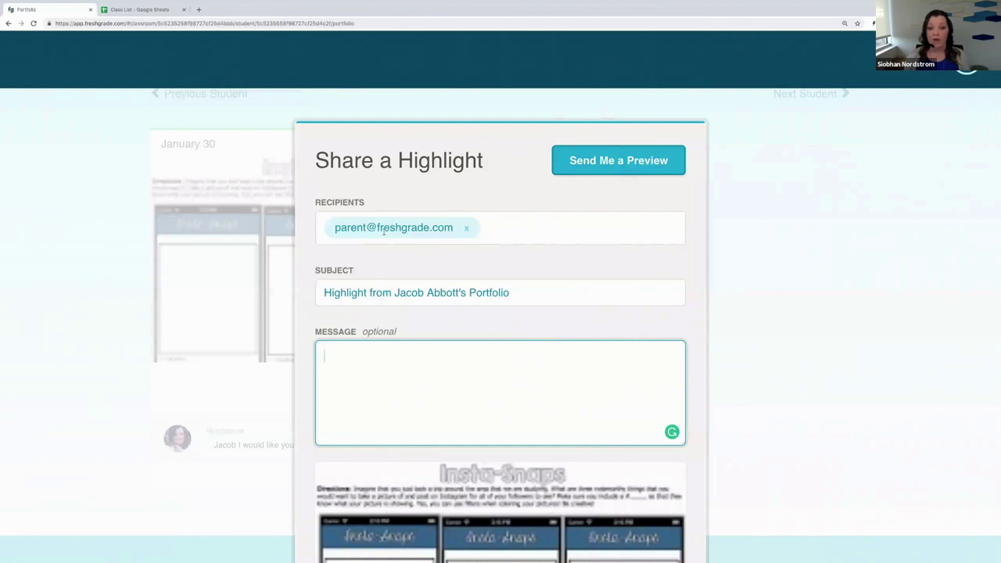
left_click(466, 227)
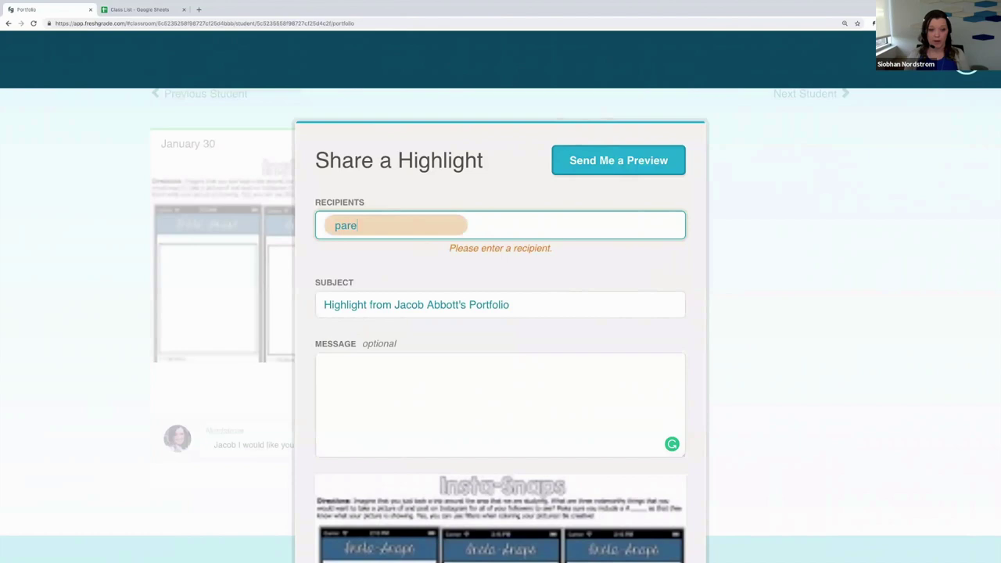
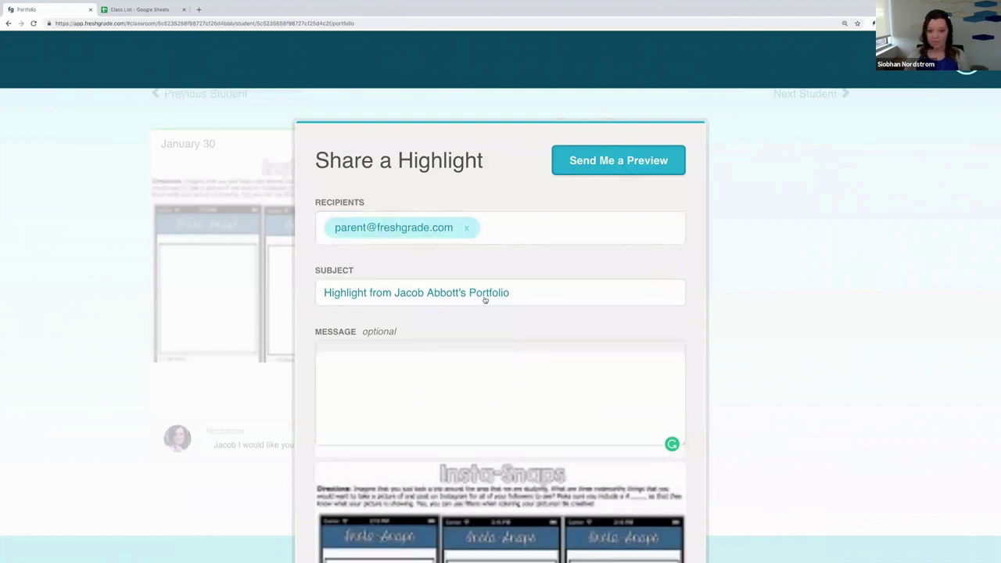
scroll(485, 300, "down", 5)
left_click(657, 444)
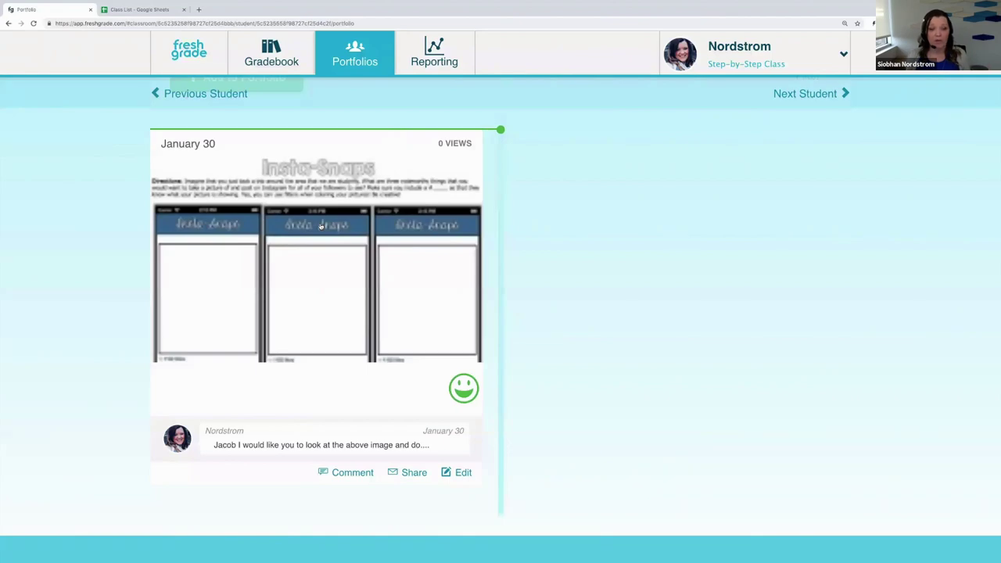
key("ctrl+Left")
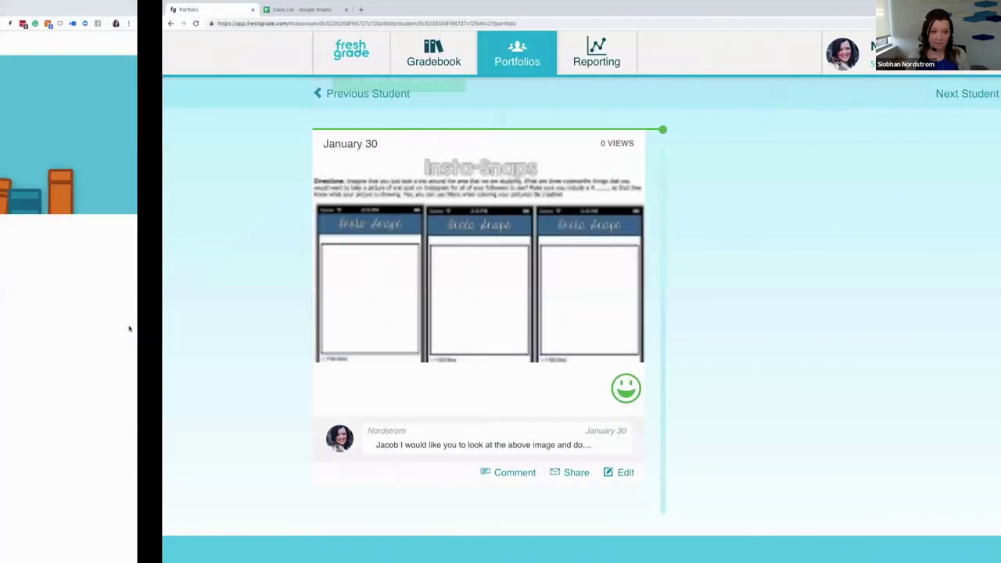
key("ctrl+Left")
key("ctrl+Left")
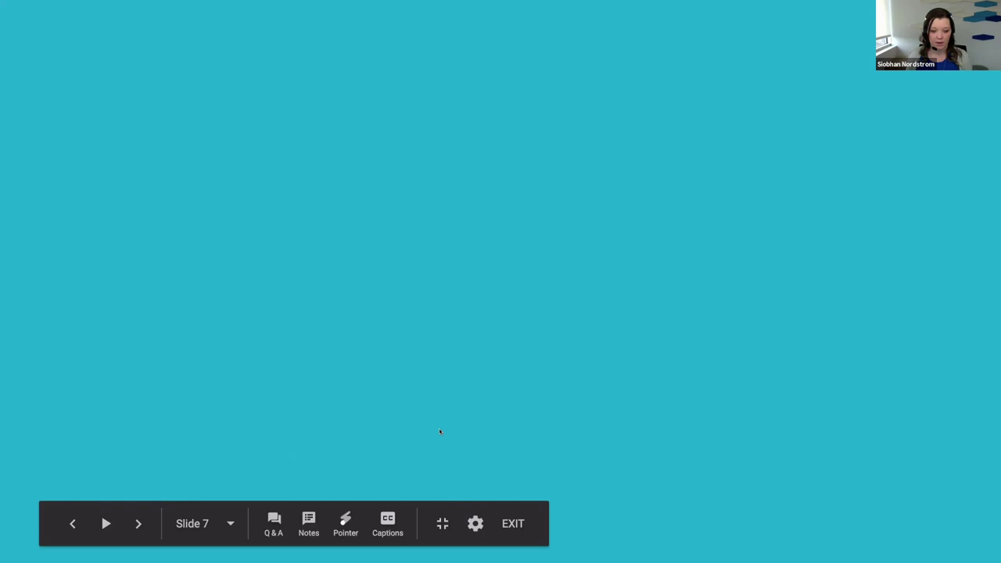
key("ctrl+Right")
key("ctrl+Right")
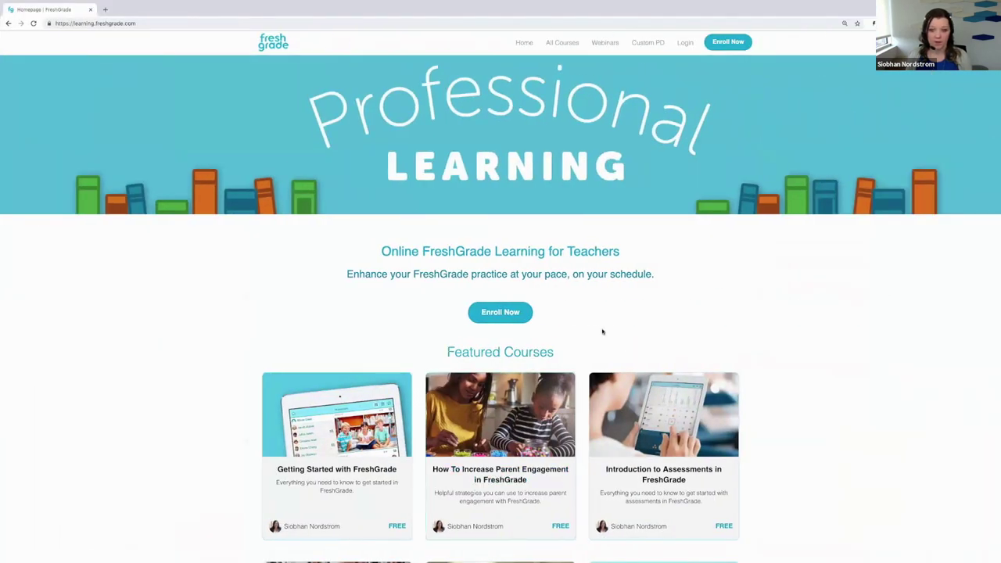
key("ctrl+Right")
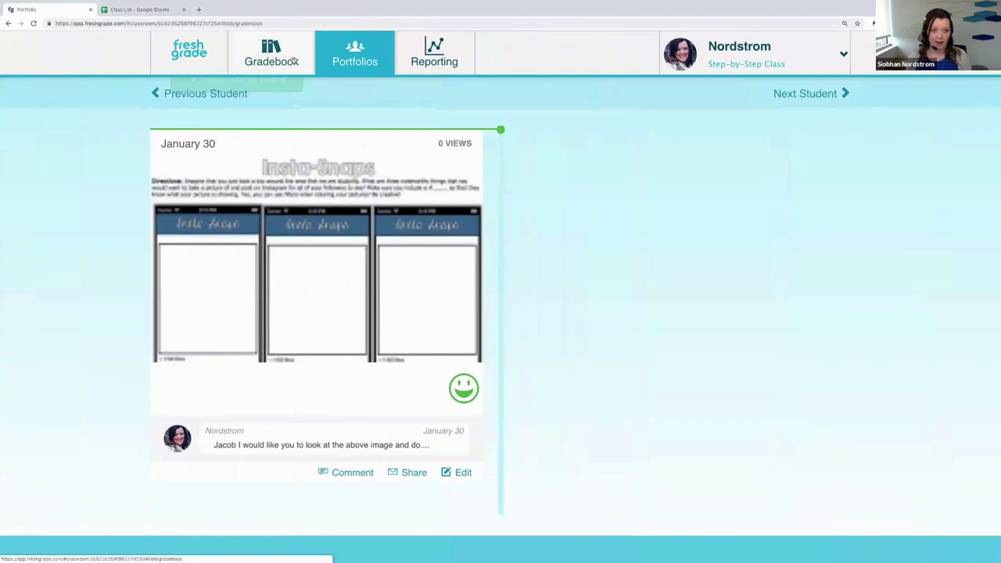
Step: Open the Gradebook, scroll the student list, and start a new activity with Add Activity
left_click(294, 62)
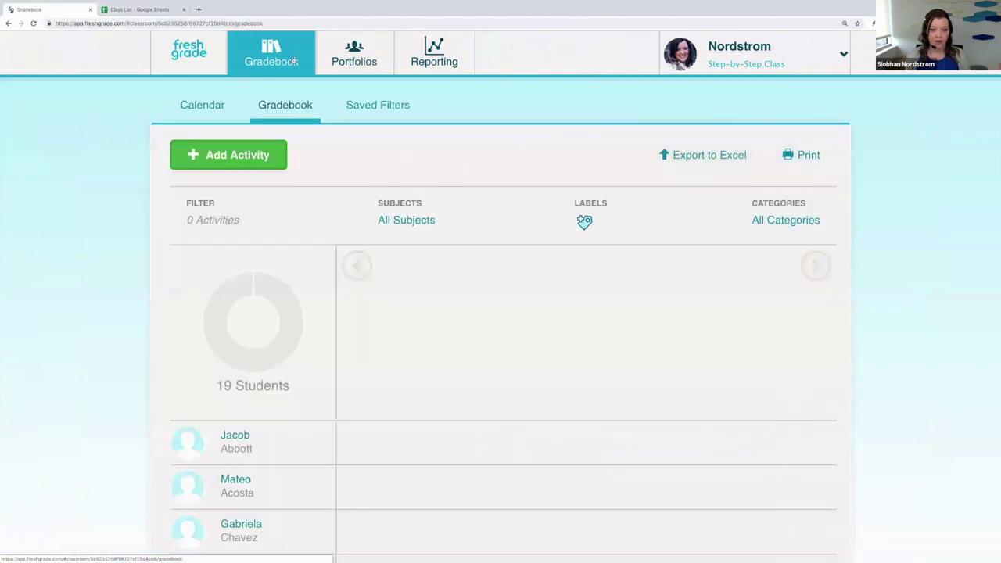
scroll(539, 275, "down", 3)
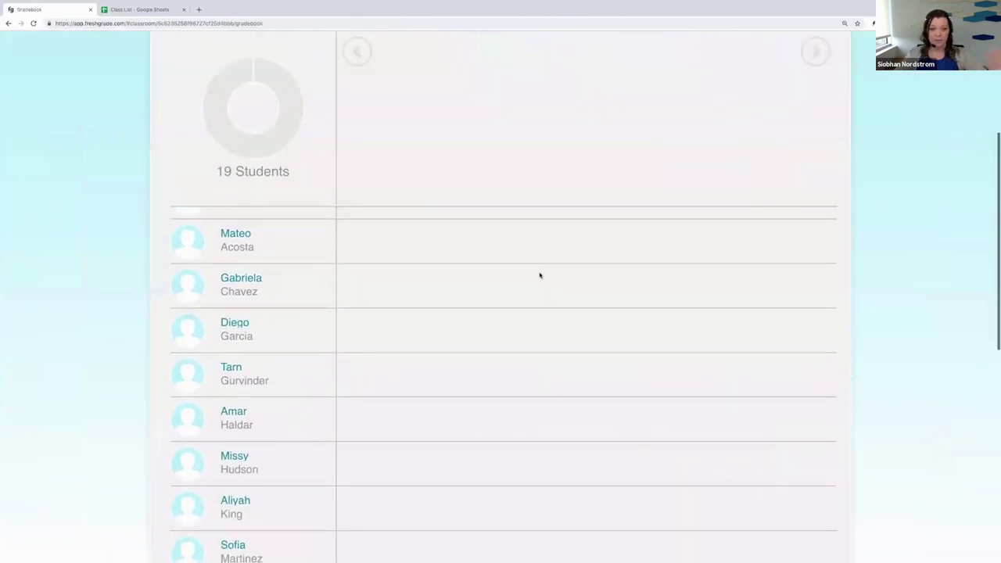
scroll(539, 275, "up", 3)
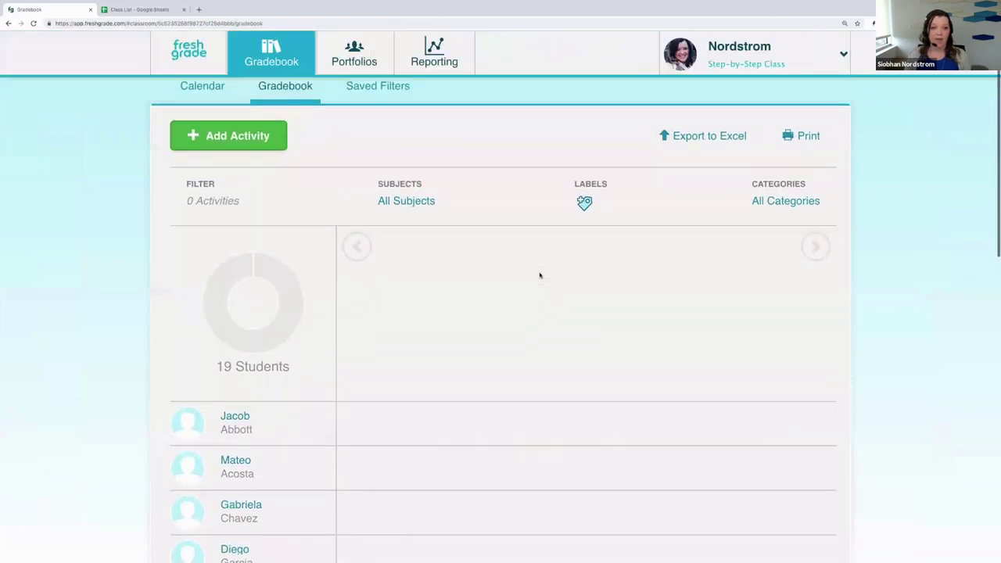
scroll(539, 275, "up", 1)
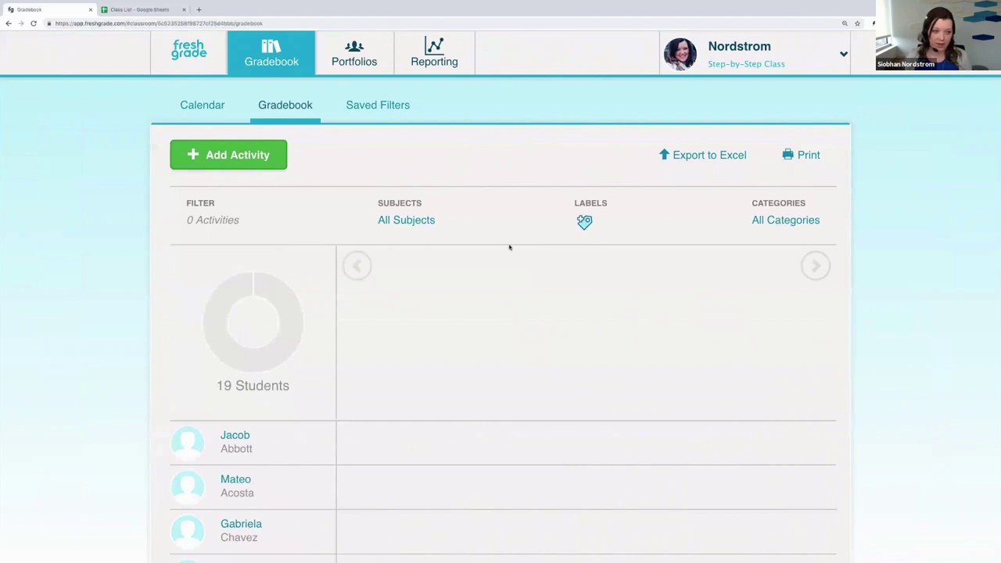
left_click(232, 157)
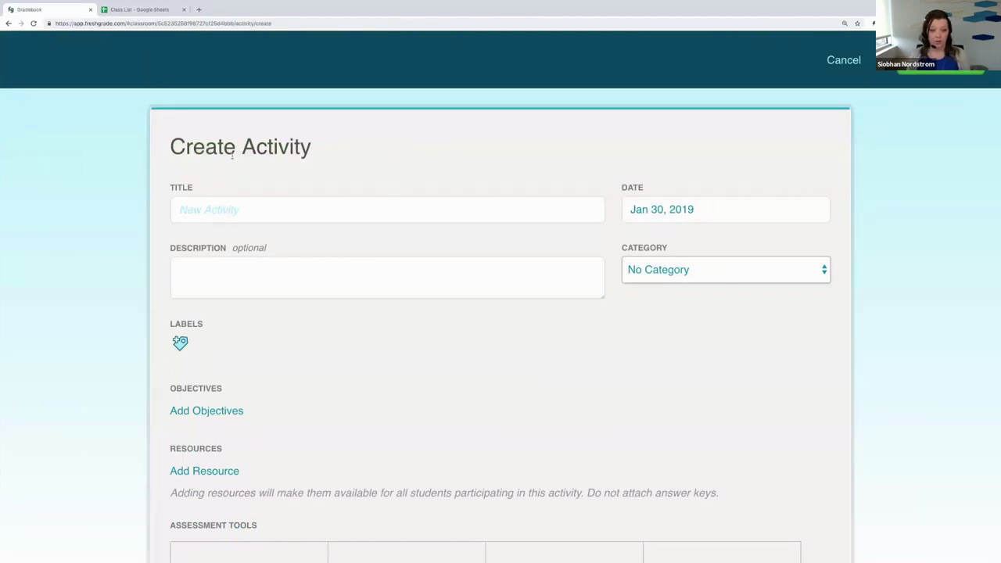
Step: Title the activity 'STEM - Oil Spill' from past titles and date it Feb 13, 2019
left_click(233, 211)
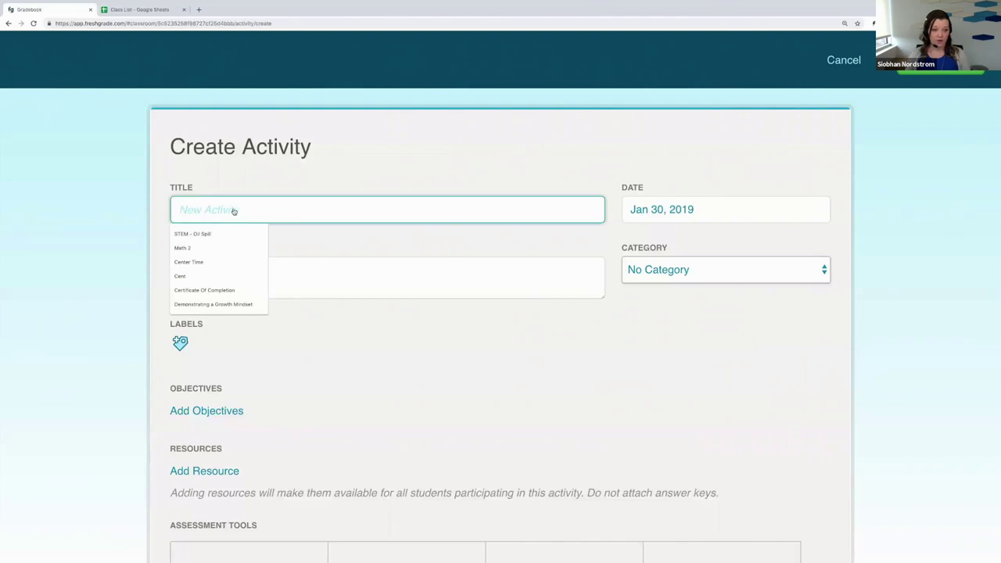
left_click(228, 234)
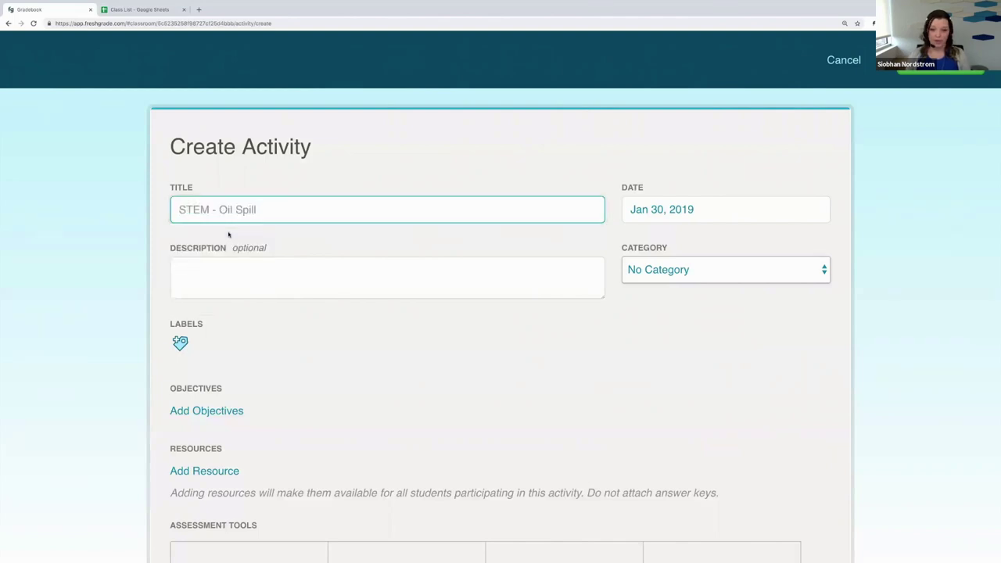
left_click(741, 210)
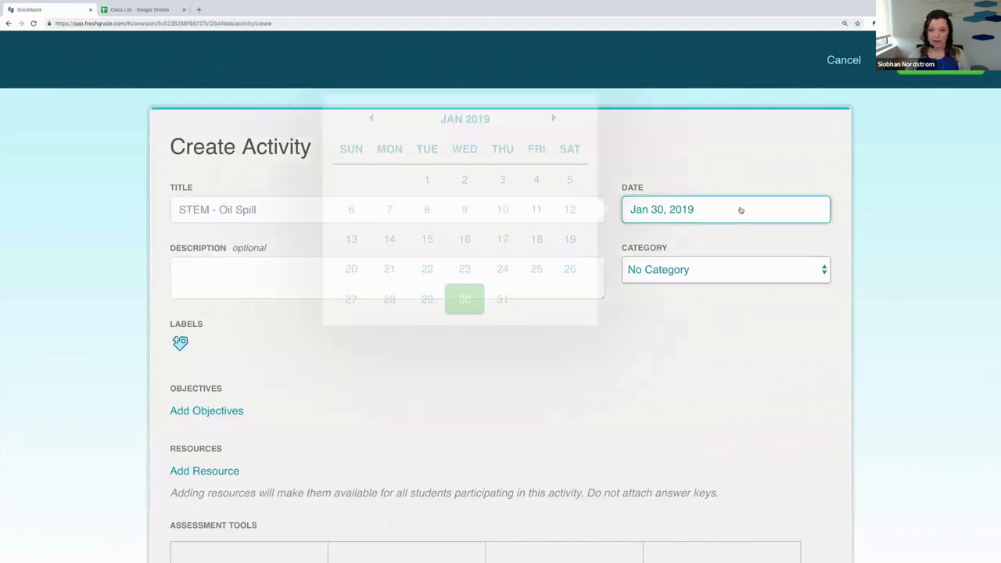
left_click(549, 132)
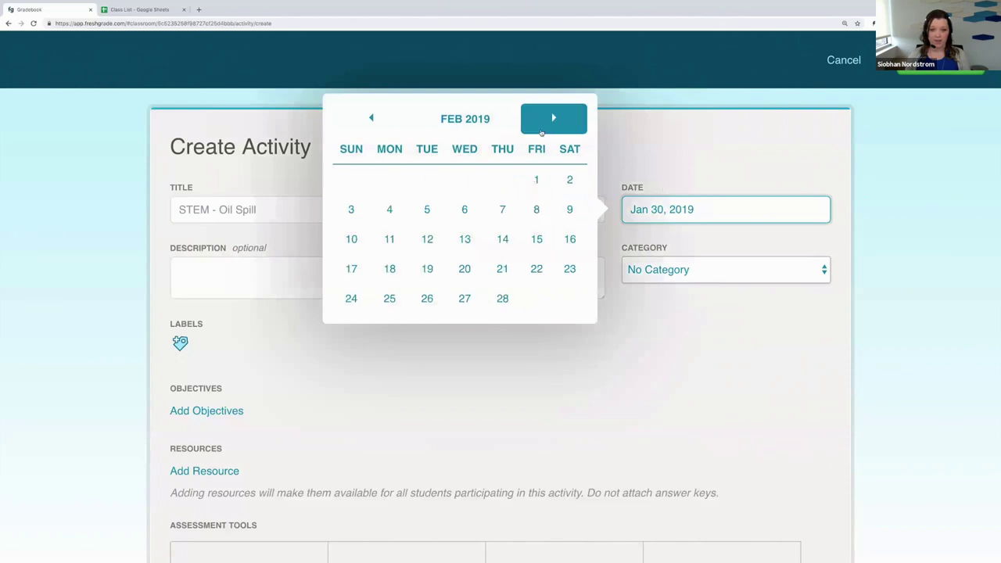
left_click(464, 239)
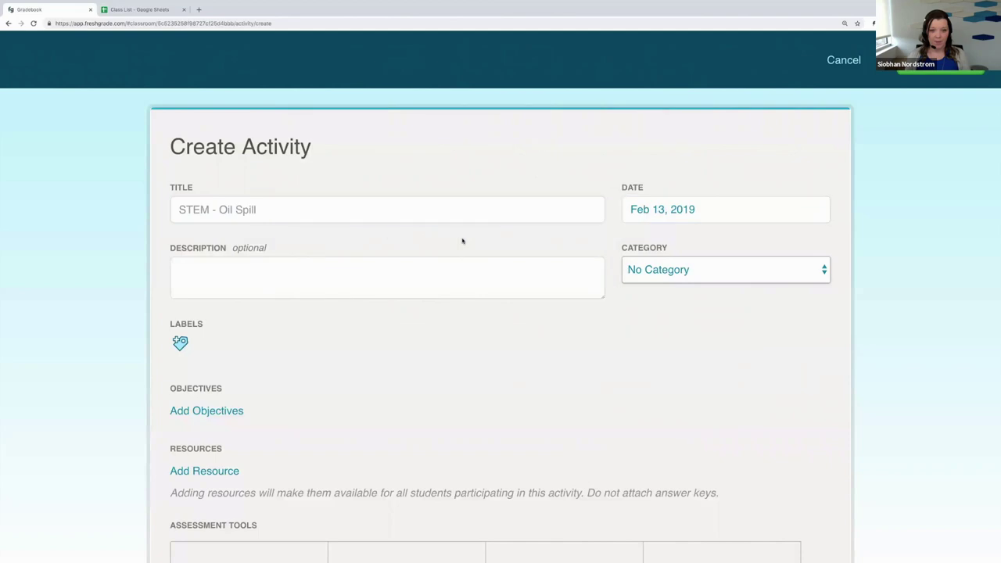
scroll(418, 286, "down", 1)
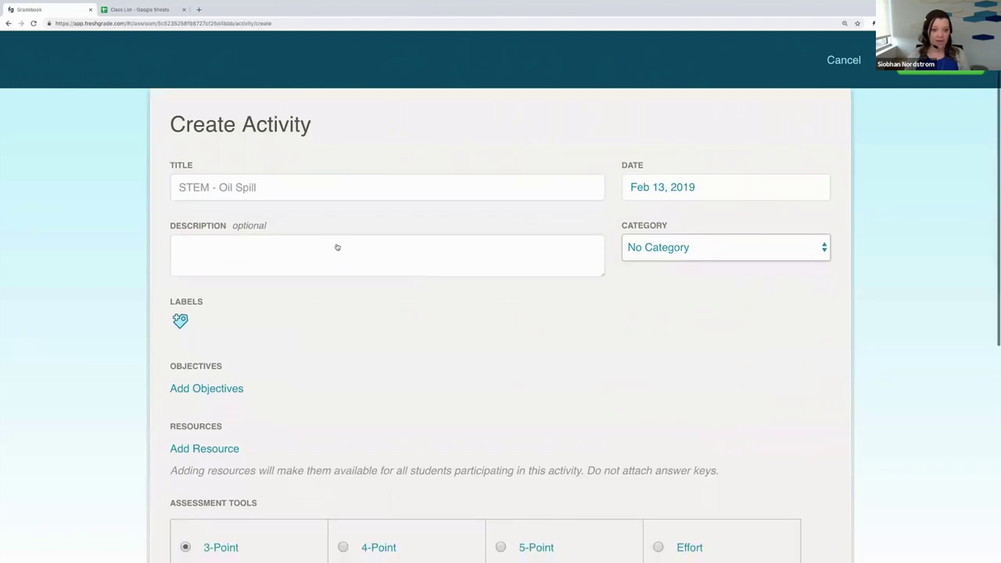
left_click(333, 243)
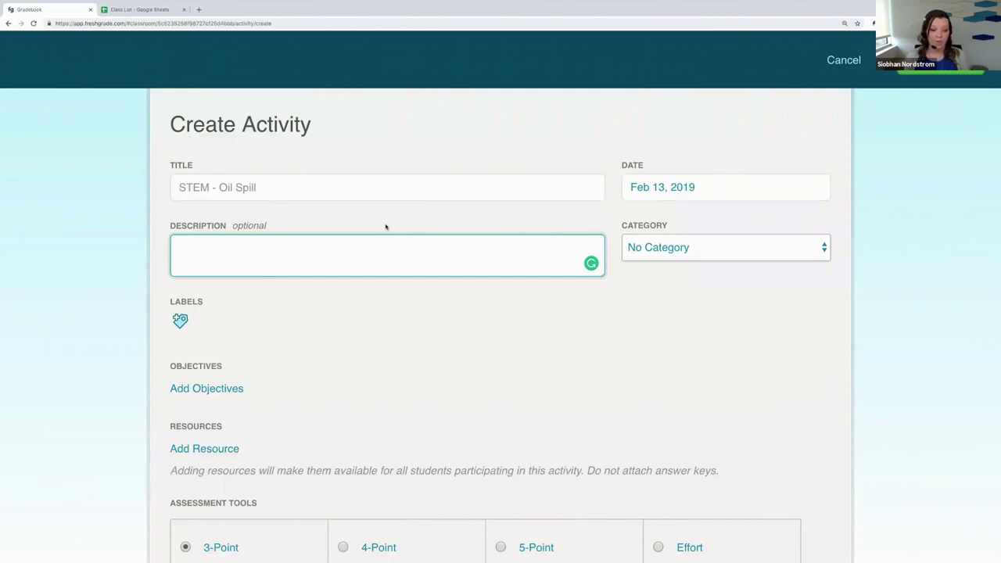
Step: Keep the category as No Category and open the activity labels for editing
left_click(661, 251)
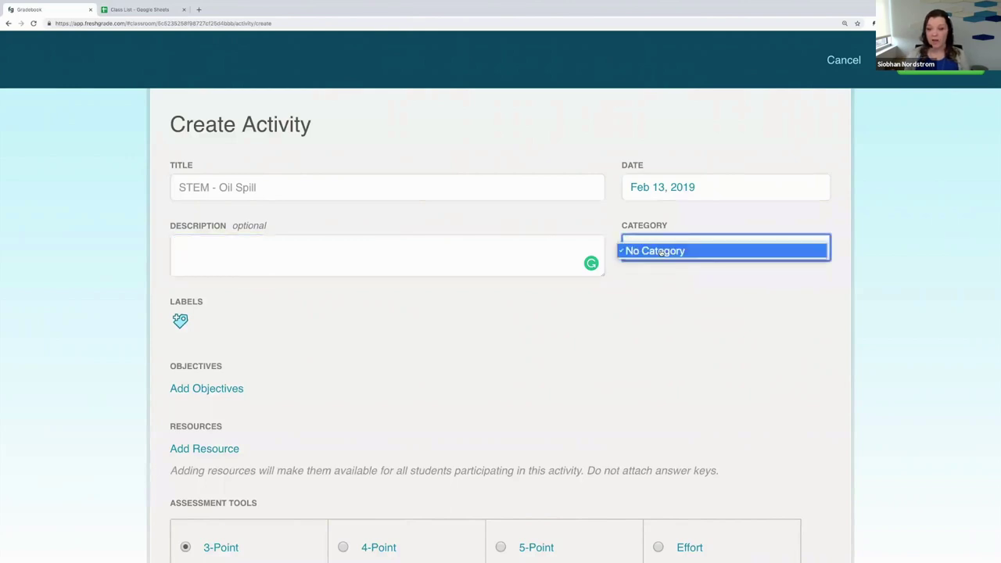
left_click(661, 251)
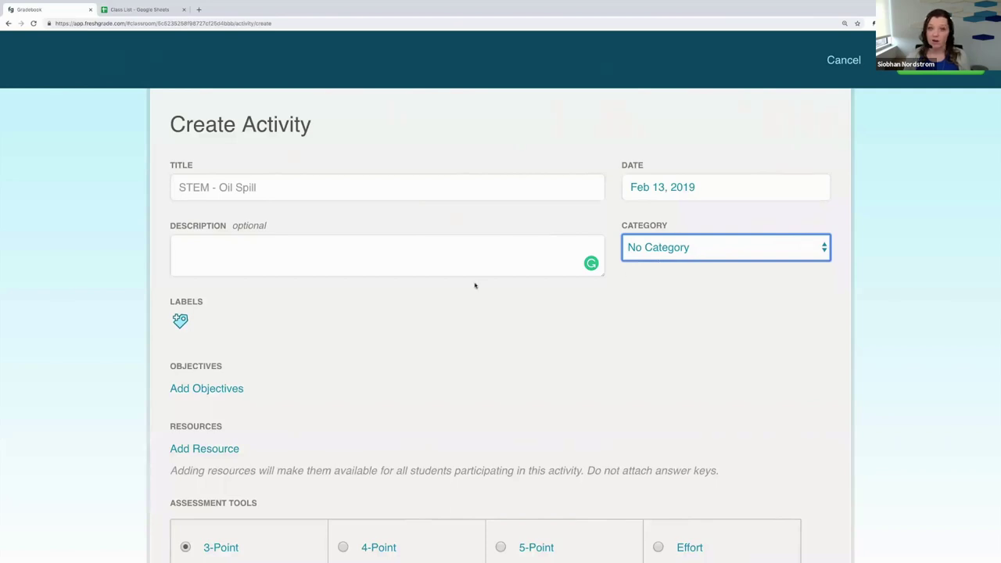
scroll(324, 302, "down", 3)
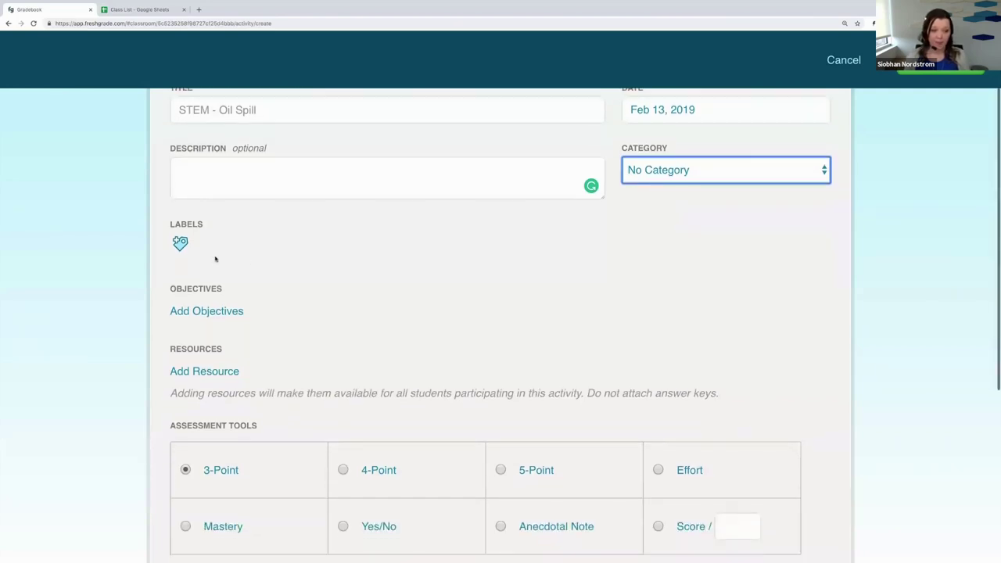
left_click(180, 244)
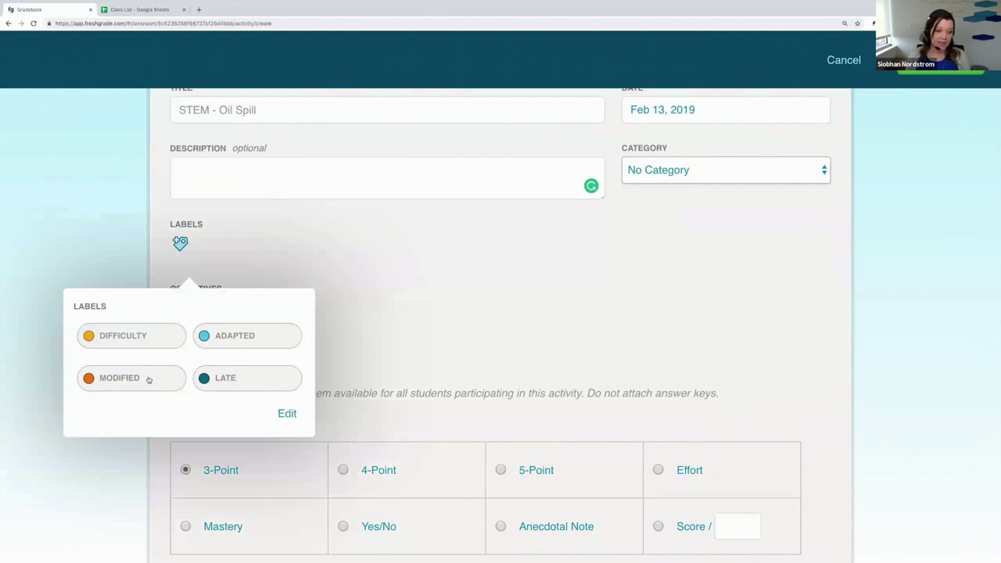
left_click(284, 414)
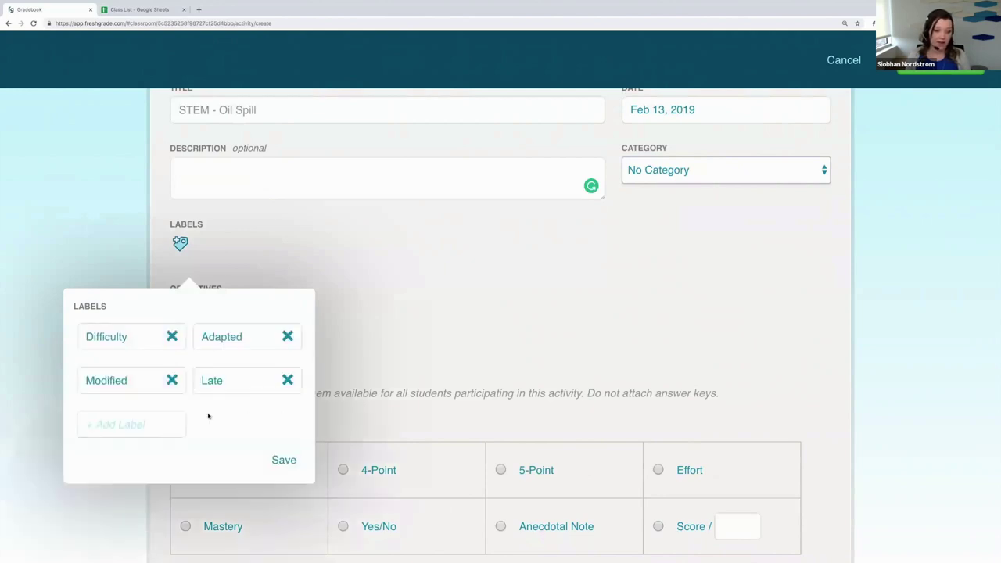
Step: Add two new labels, STEM and Science
left_click(130, 421)
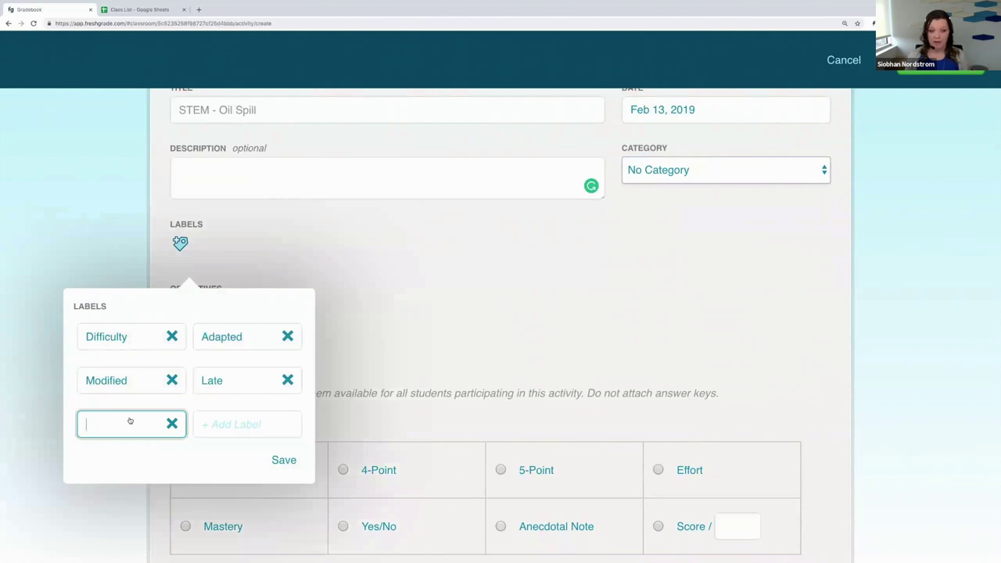
type("Ste")
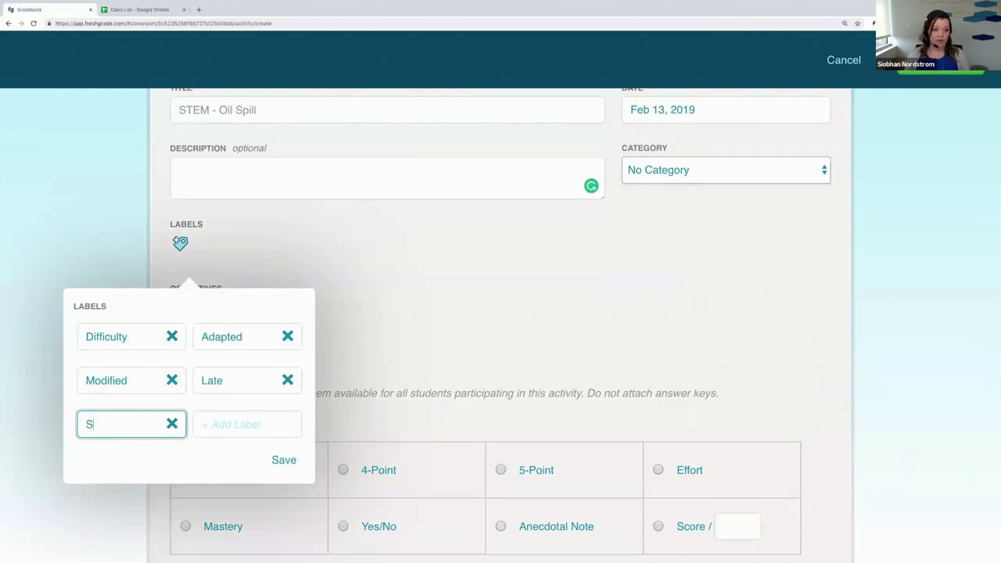
key("BackSpace")
key("BackSpace")
type("TEM")
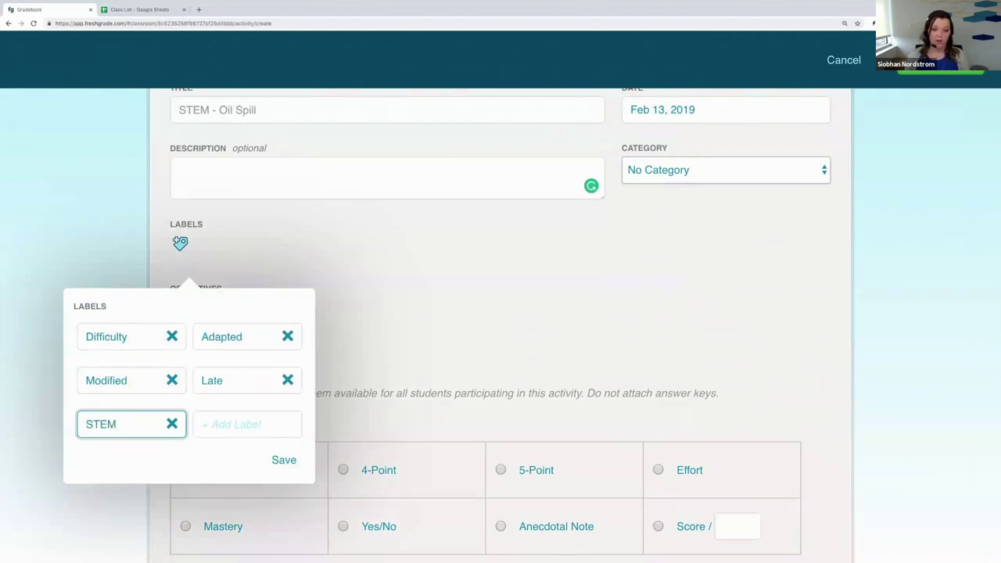
left_click(231, 428)
type("Science")
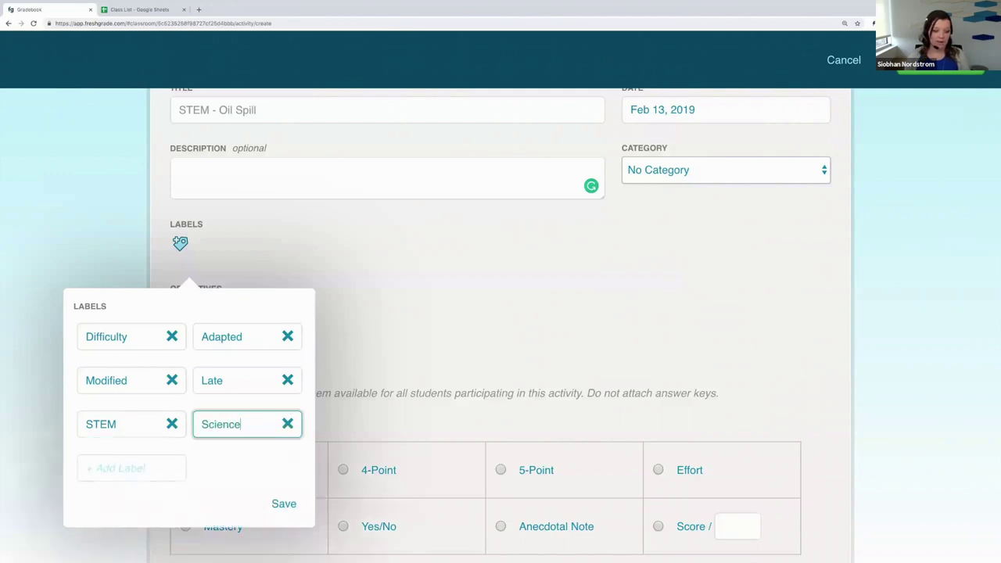